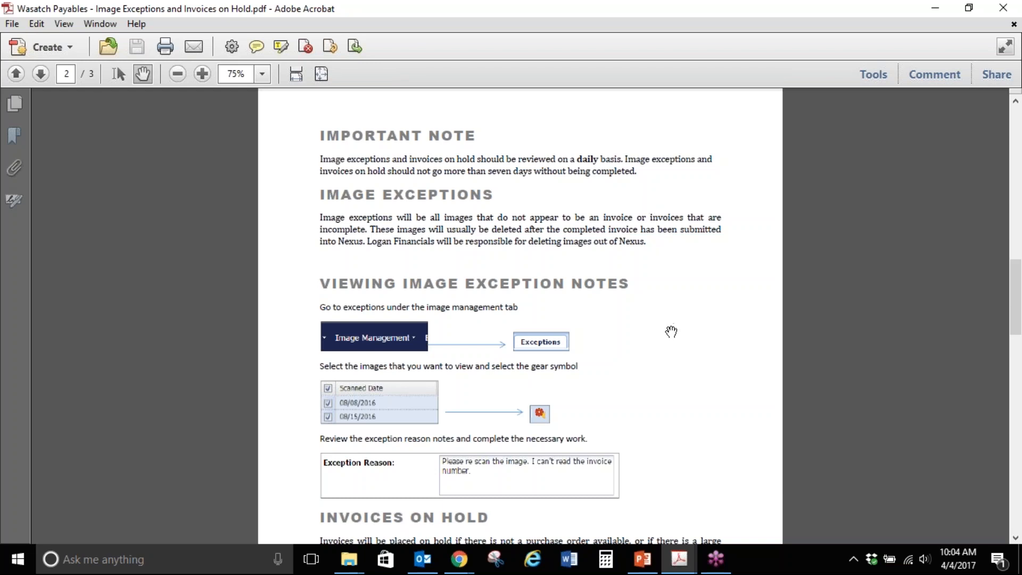
Step: Switch from the PDF guide to Nexus Payables in Chrome, close the blank tab, and open the image exceptions list
drag(673, 343, 671, 252)
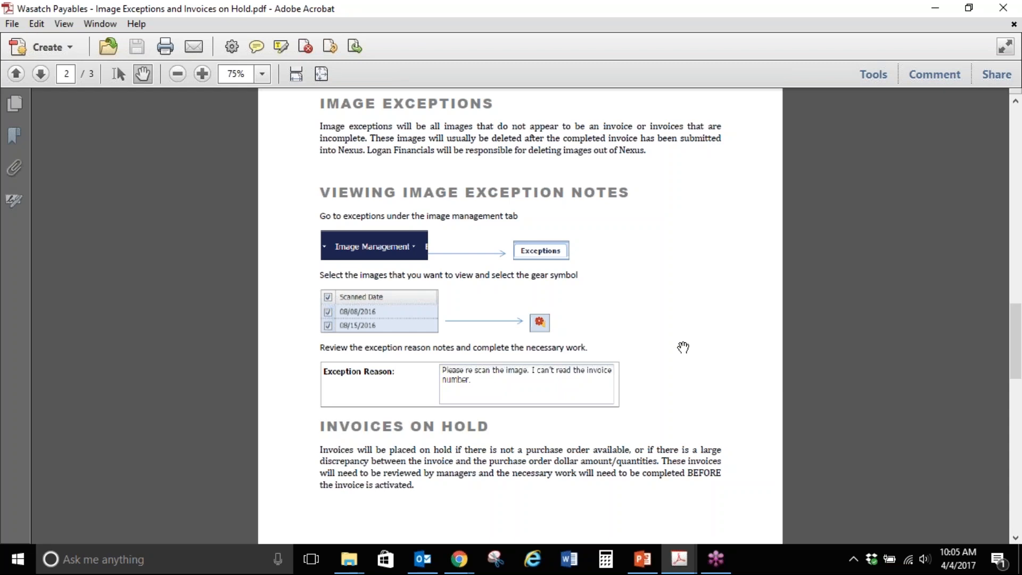
drag(683, 341, 678, 269)
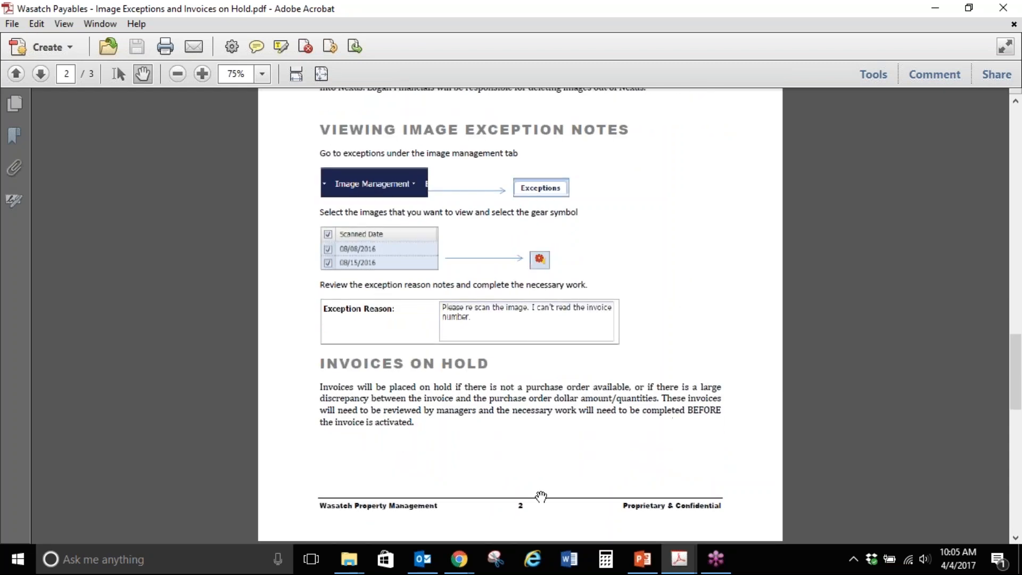
click(458, 560)
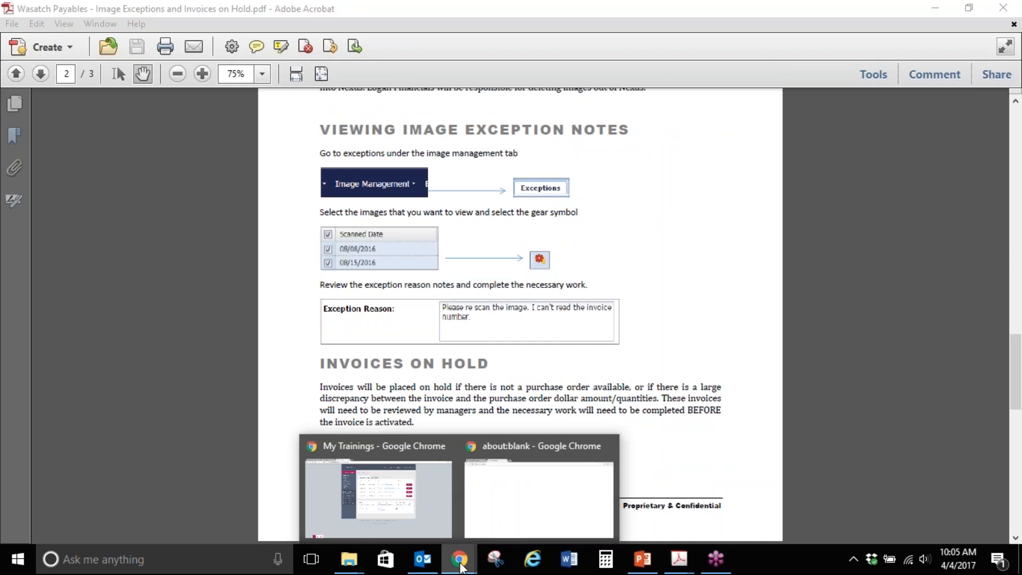
click(529, 492)
click(84, 6)
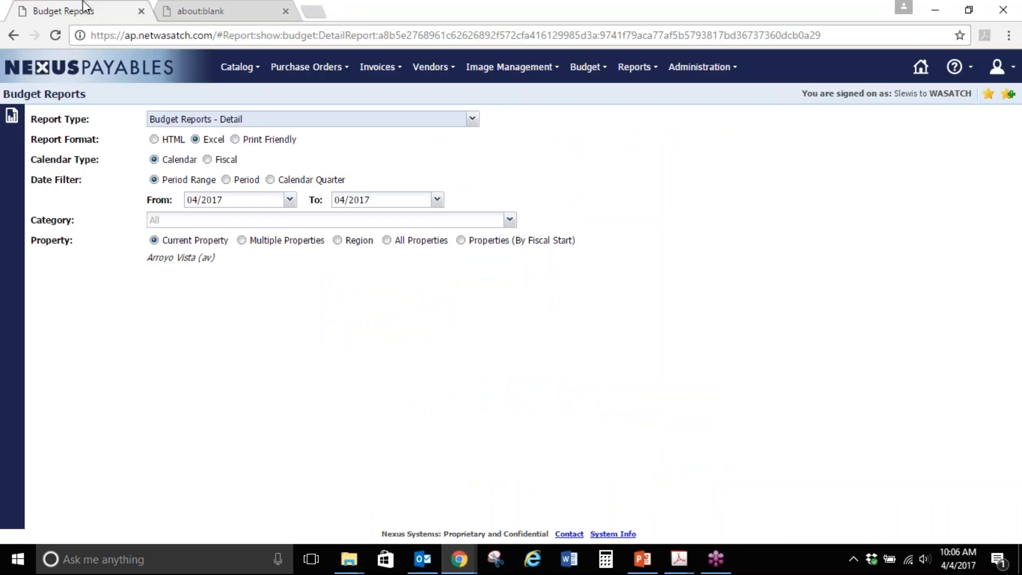
click(286, 11)
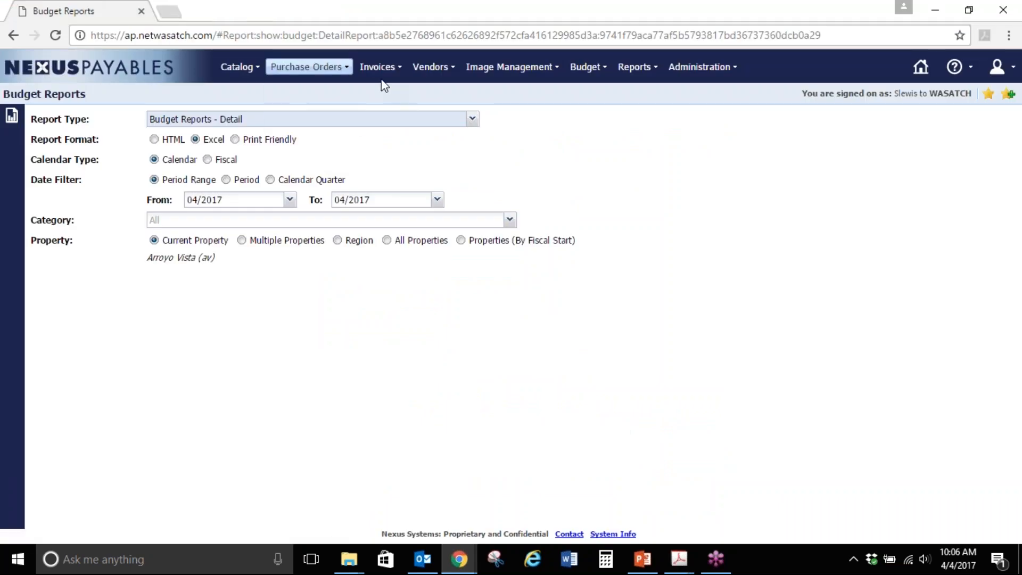
click(510, 68)
click(517, 159)
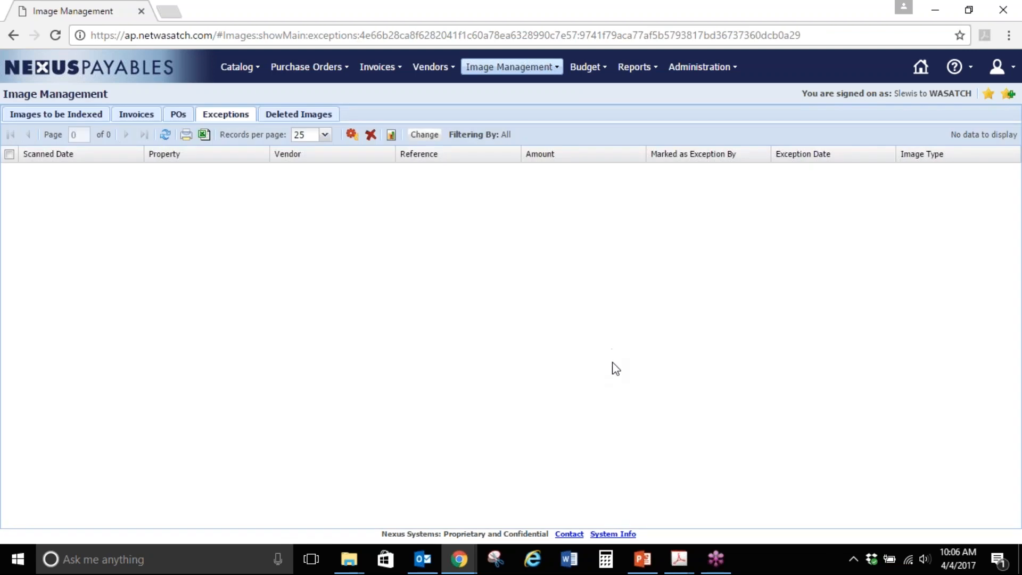
Step: Switch to the Image Exceptions and Invoices on Hold PDF and review the section on viewing invoices on hold notes
click(679, 559)
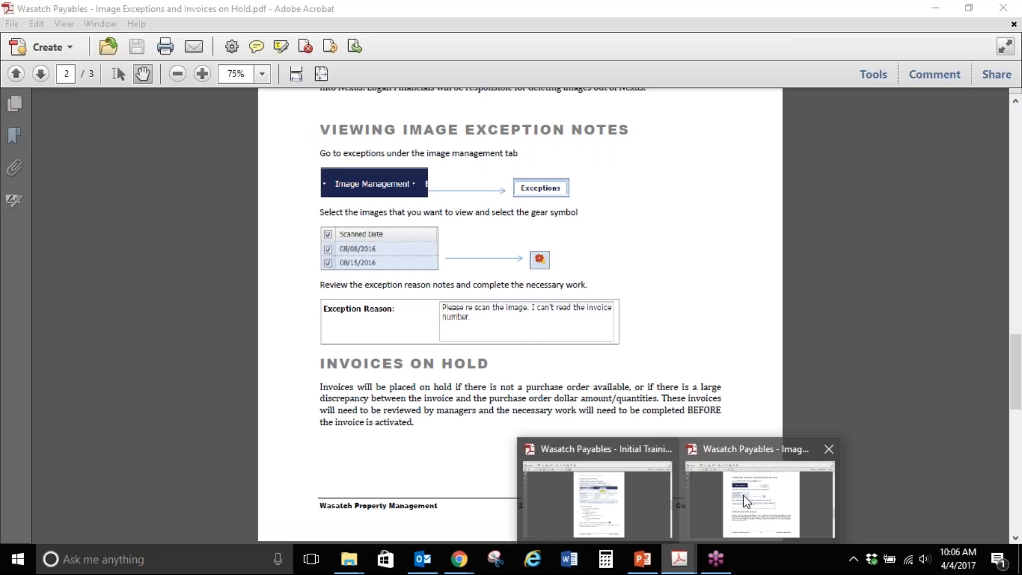
click(744, 500)
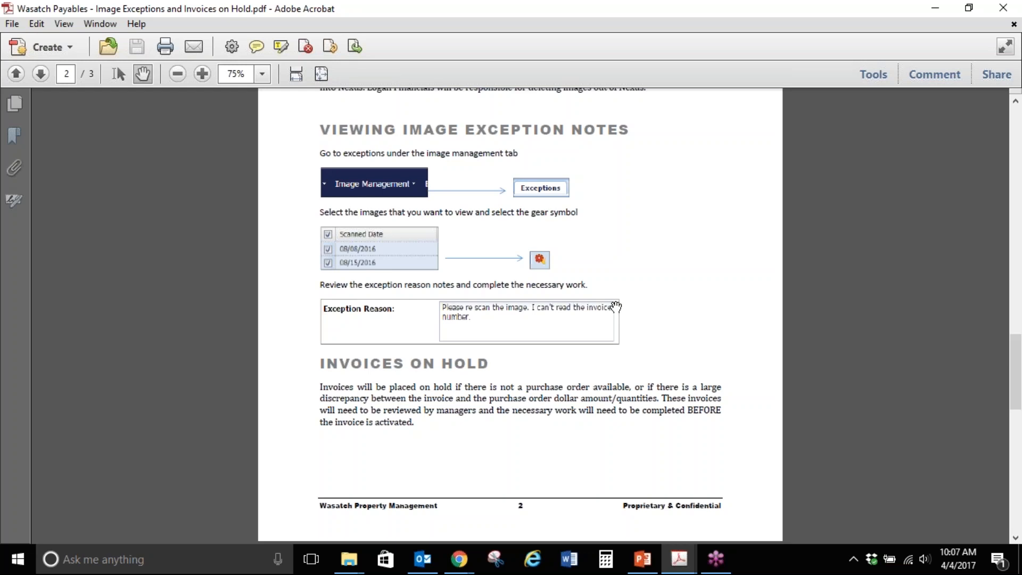
scroll(617, 307, down, 3)
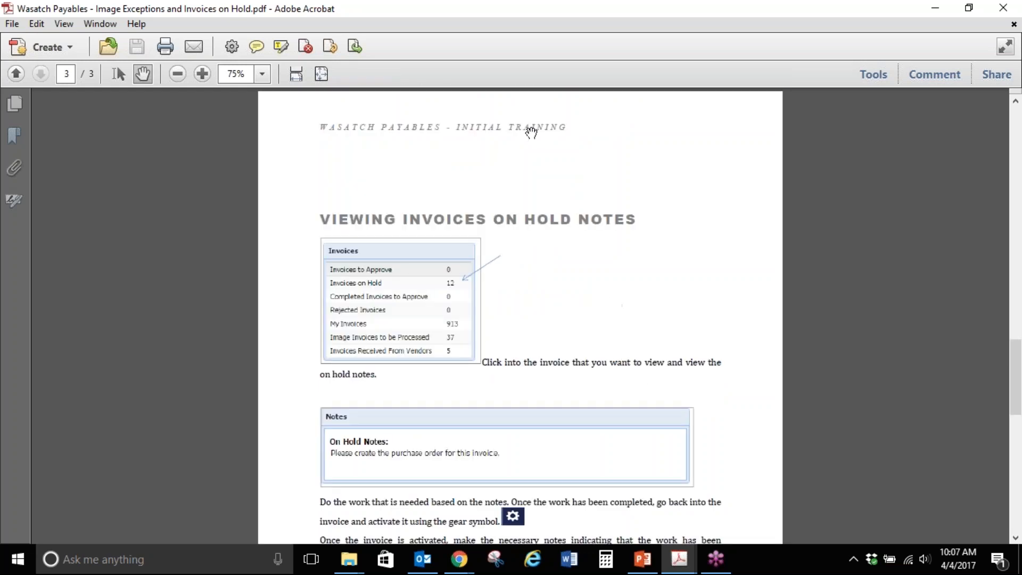
scroll(597, 248, down, 3)
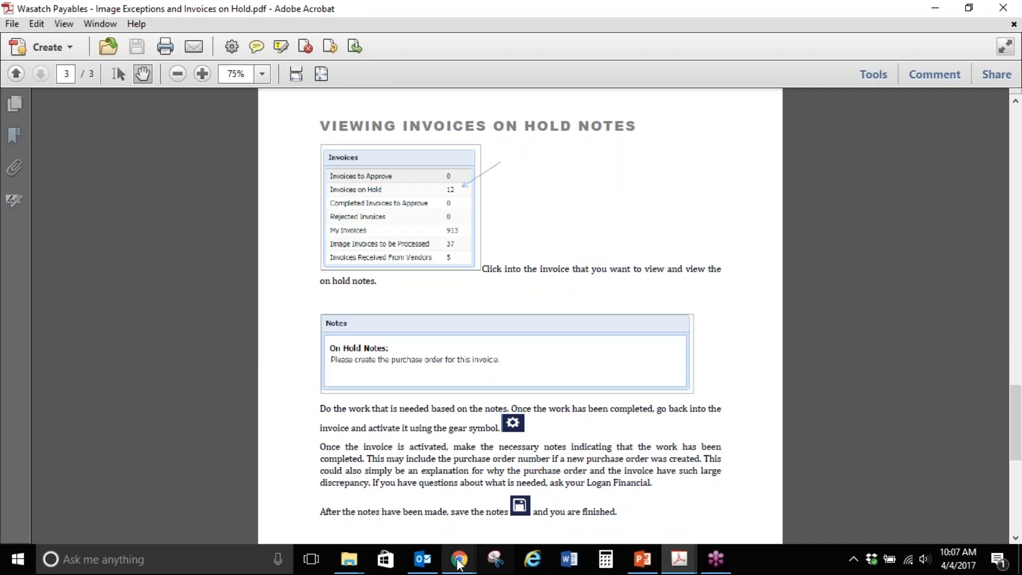
Step: In Nexus Payables, open the on-hold Smart Pest Solutions LLC invoice for Aztec Springs and read its On Hold Notes
mouse_move(456, 564)
click(538, 491)
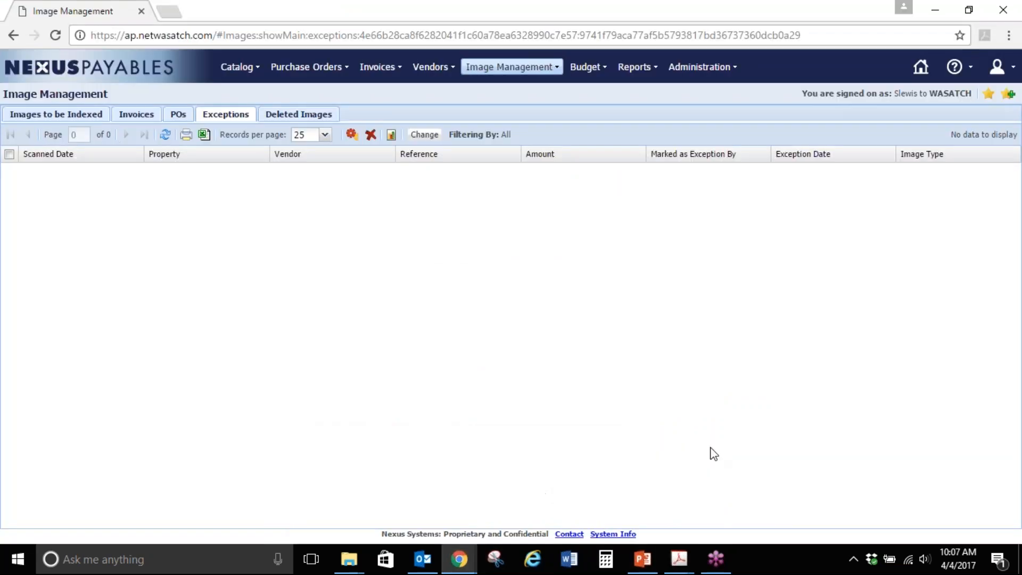
click(114, 72)
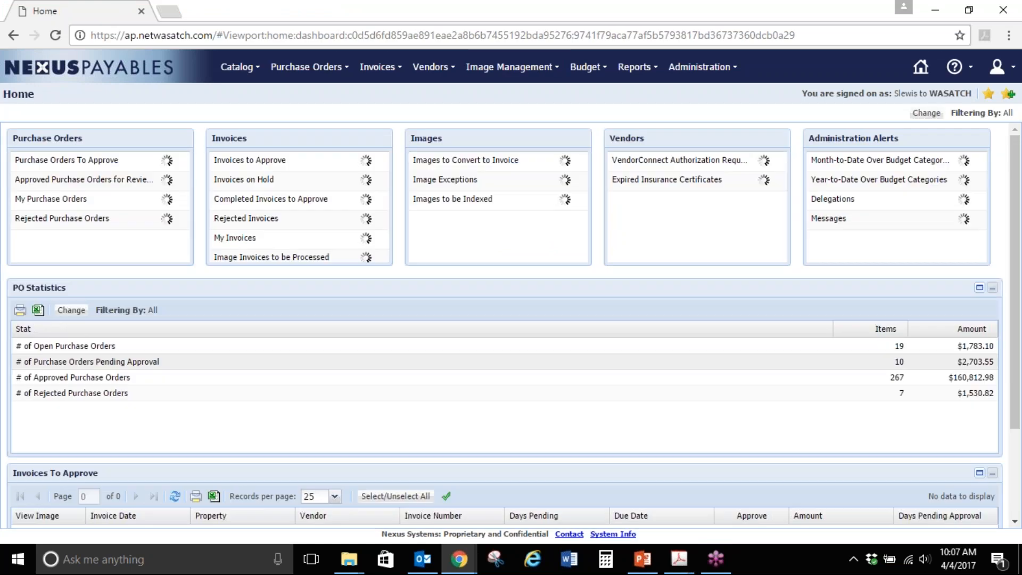
click(321, 179)
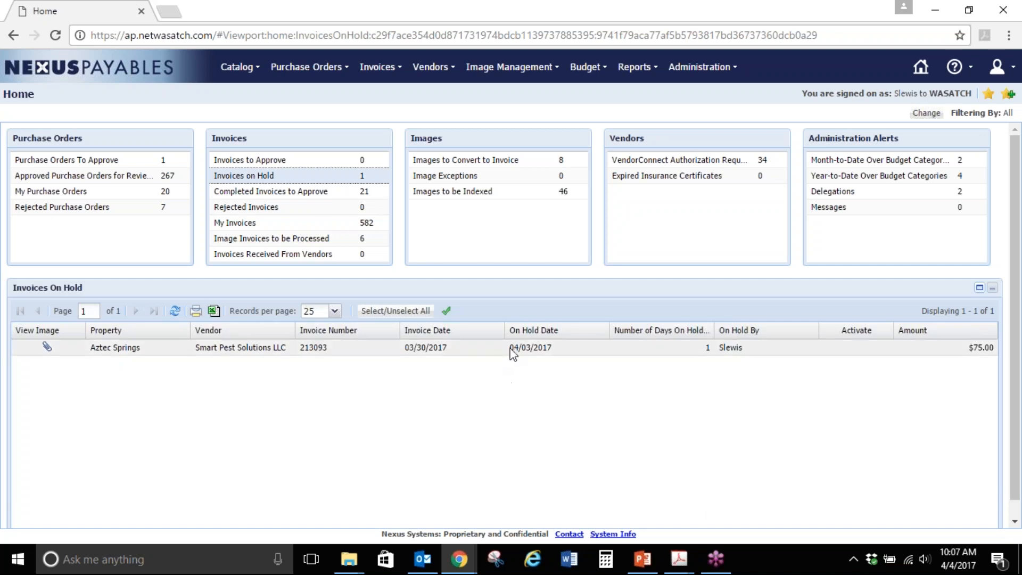
double_click(510, 347)
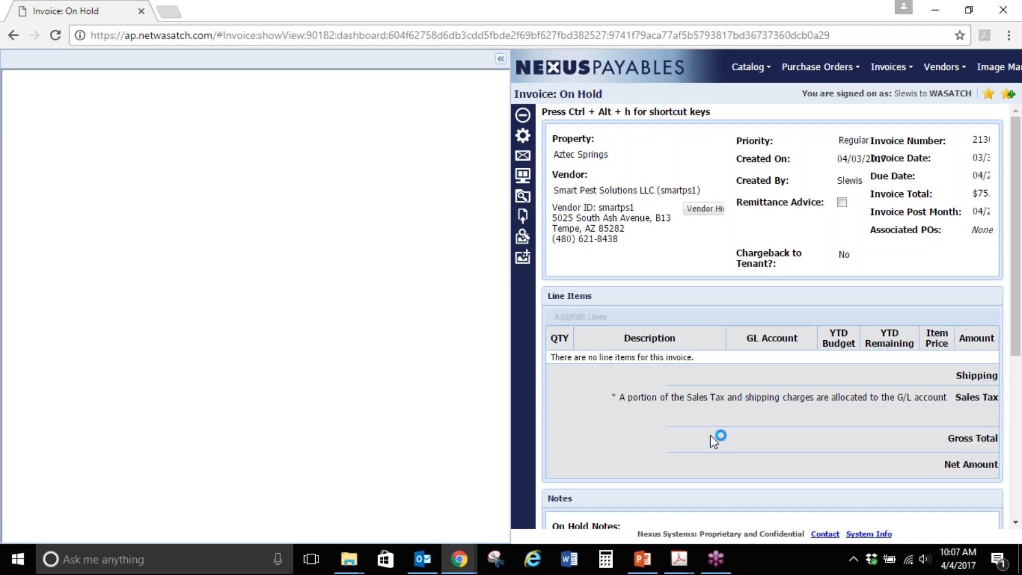
scroll(710, 435, down, 4)
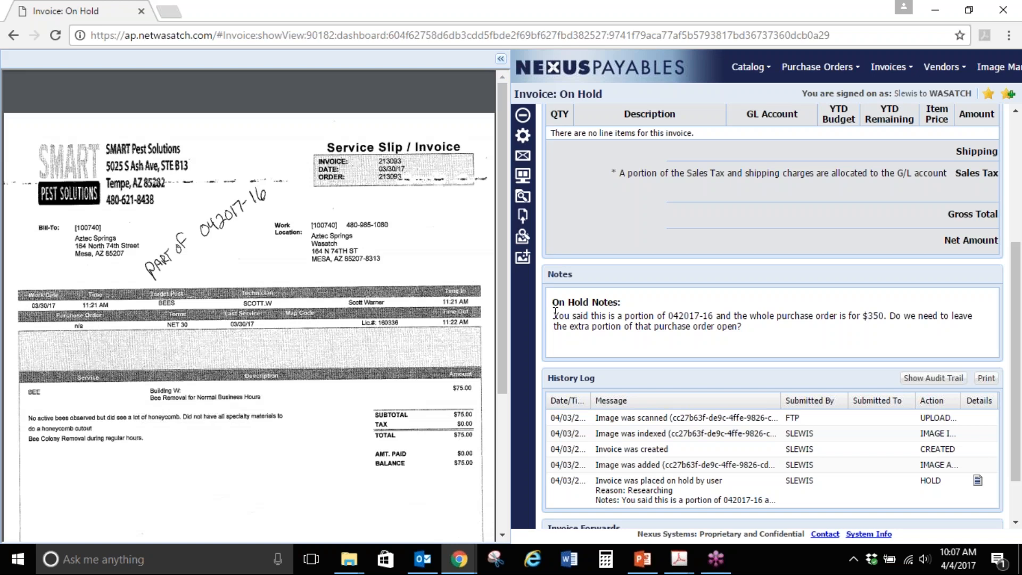
drag(555, 313, 760, 328)
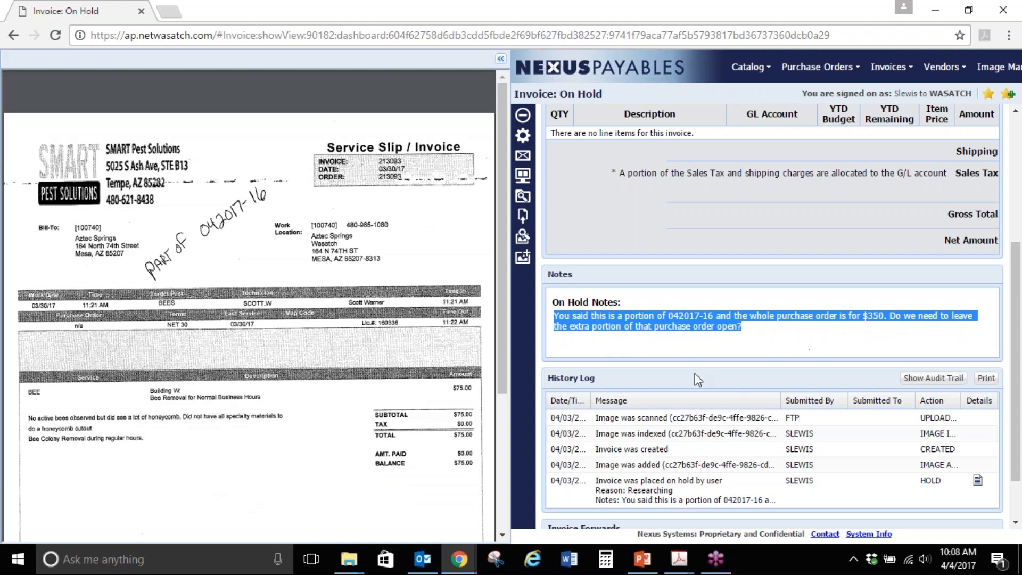
Step: Return to the Image Exceptions and Invoices on Hold PDF and read the instructions for activating a held invoice
click(690, 564)
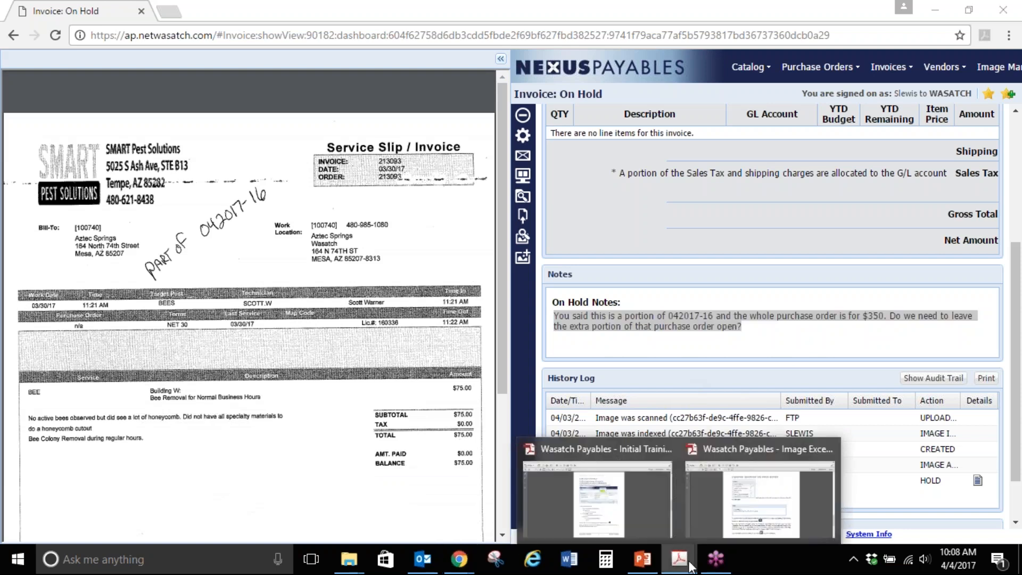
click(737, 527)
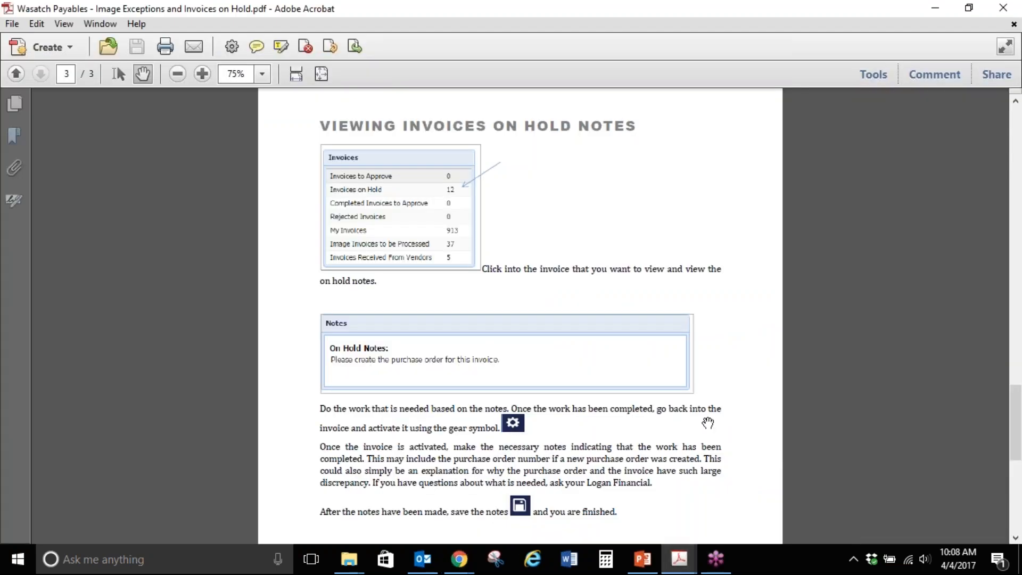
scroll(708, 423, down, 1)
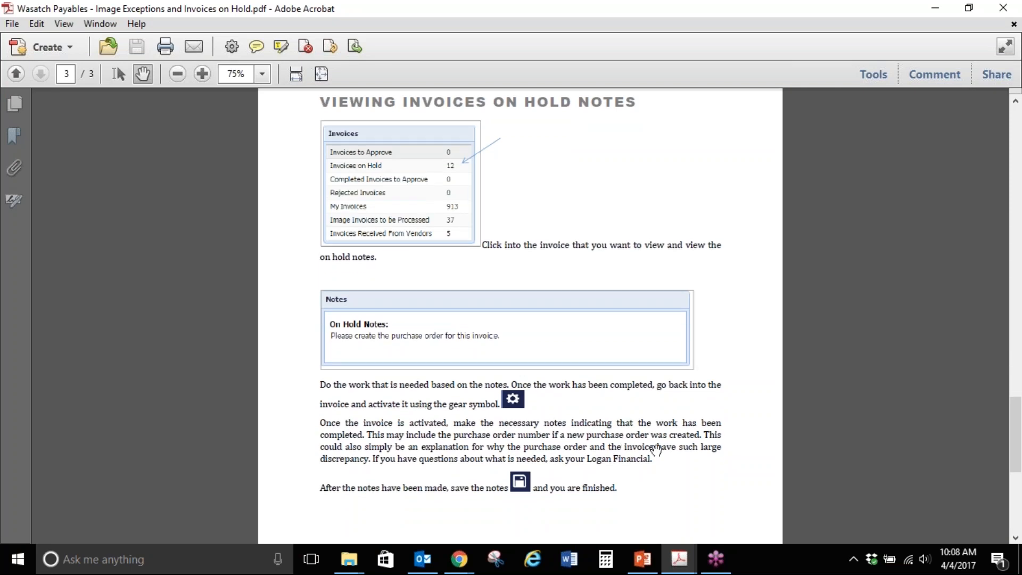
scroll(656, 489, down, 2)
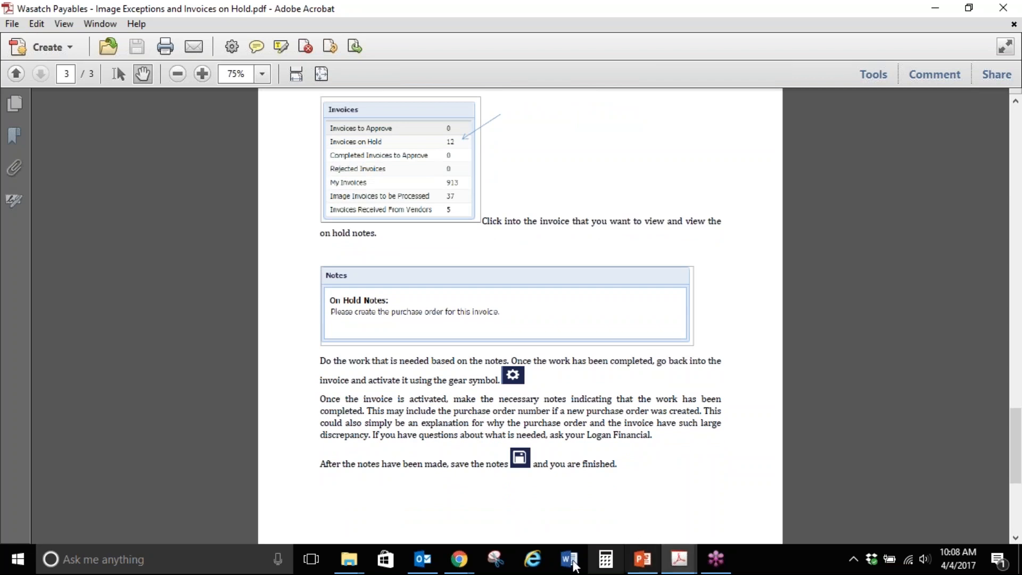
Step: Go back to the held Smart Pest Solutions LLC invoice in Chrome and activate it
mouse_move(460, 559)
click(565, 500)
scroll(687, 437, down, 2)
scroll(687, 438, up, 6)
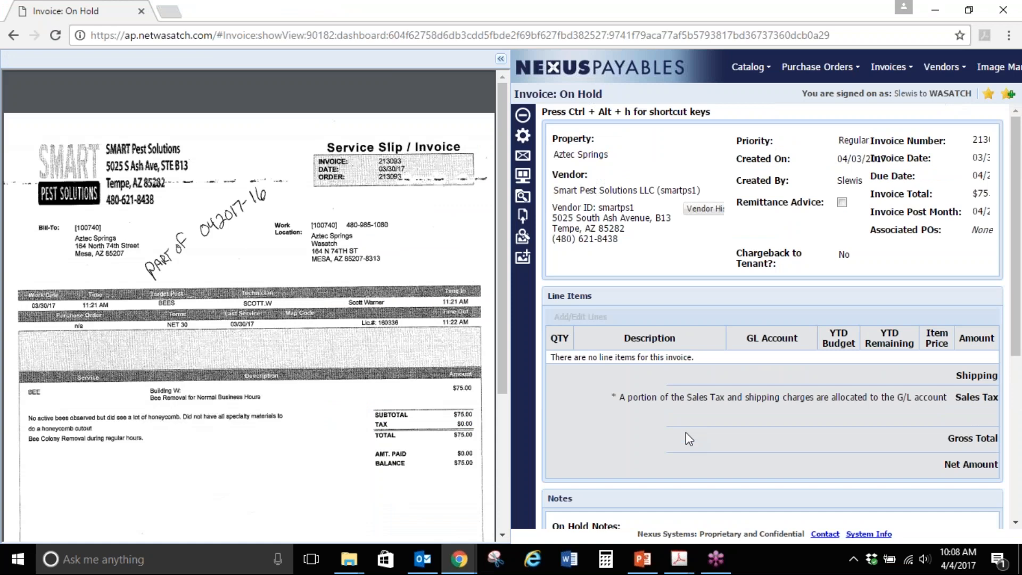
click(524, 138)
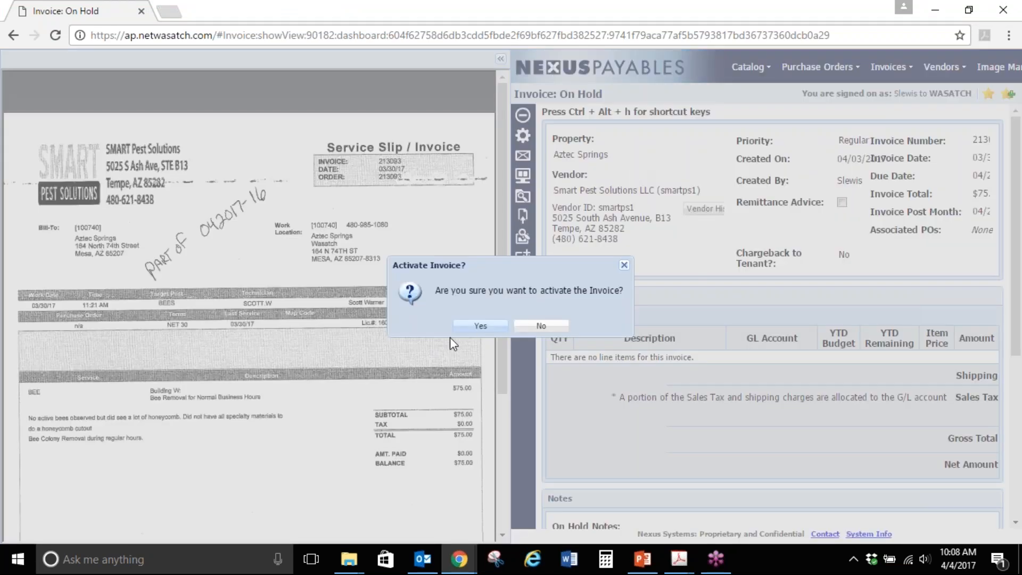
click(469, 333)
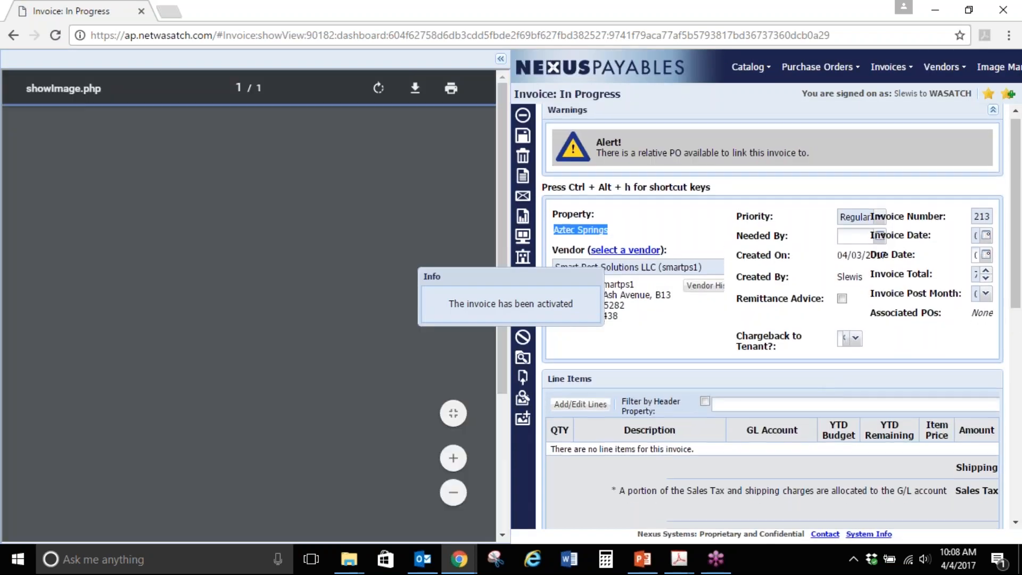
Step: Enter "Notes that are for Nexus Training" in the activated invoice's Notes, check the On Hold Notes, and close the invoice
scroll(678, 372, down, 5)
click(657, 350)
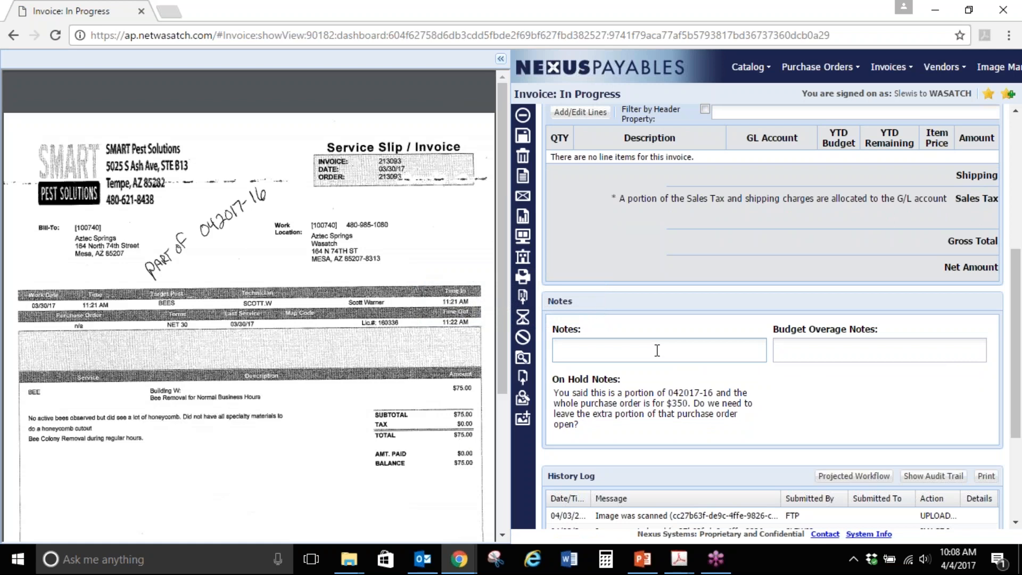
text(Notes that are for Nexus Training)
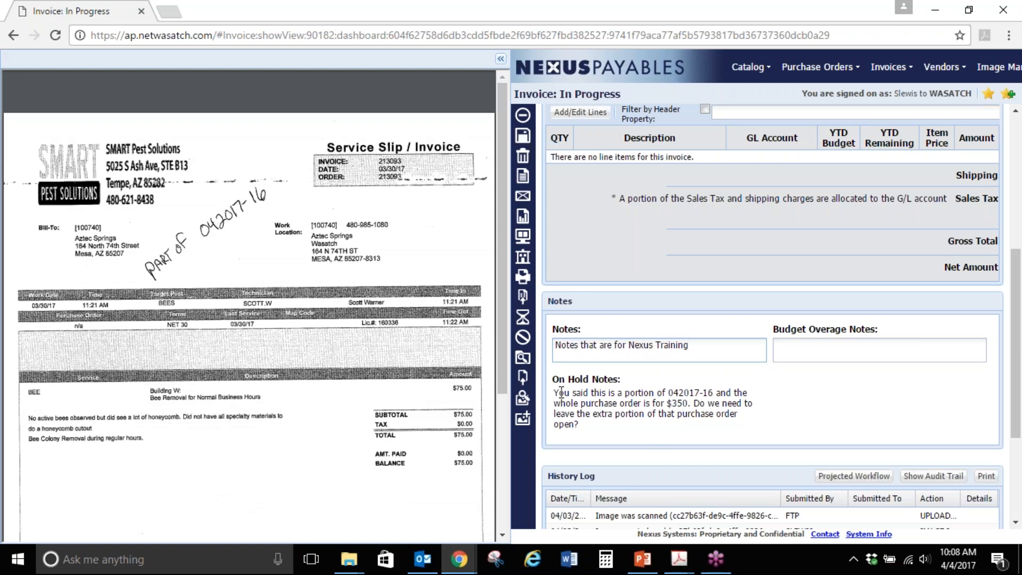
drag(554, 393, 638, 424)
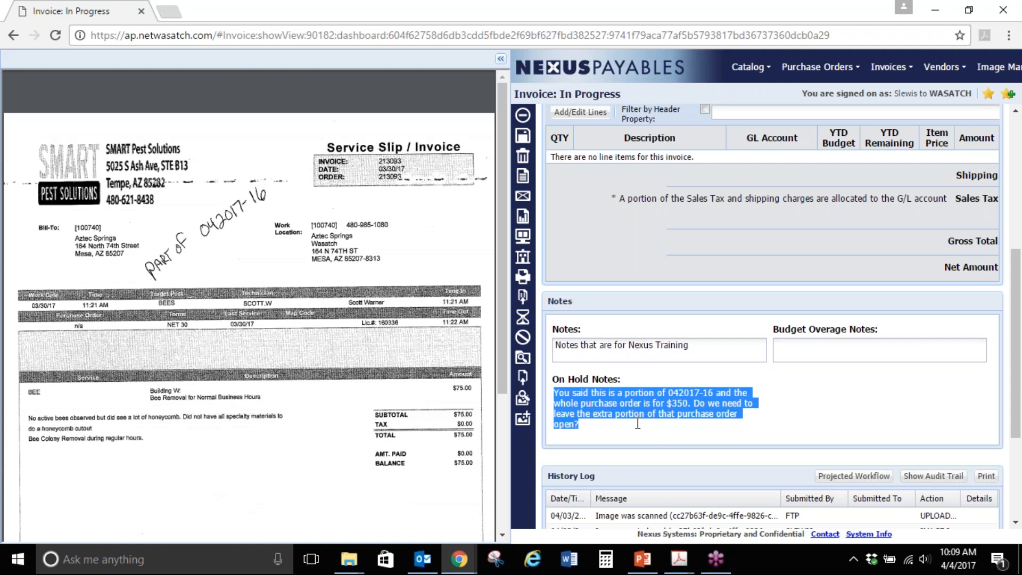
scroll(716, 330, up, 3)
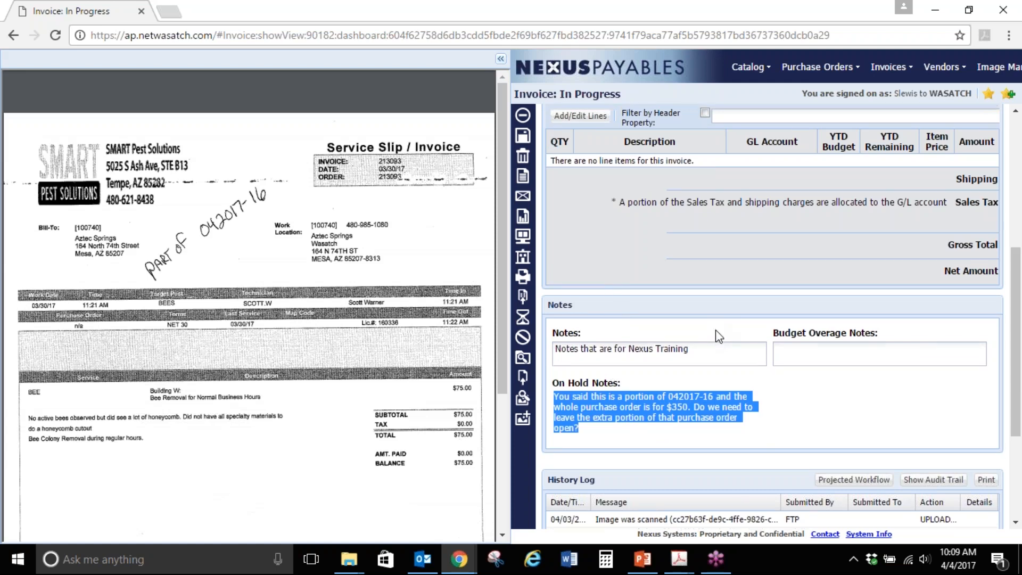
click(523, 115)
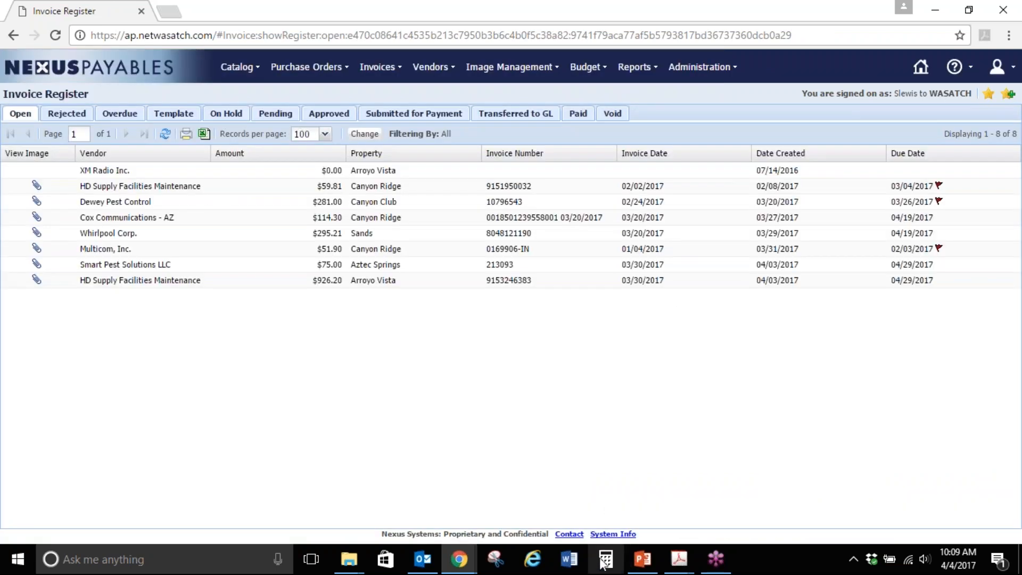
Step: Switch to the Image Exceptions and Invoices on Hold PDF and review page 3 on completing and saving invoice notes
mouse_move(428, 555)
mouse_move(692, 569)
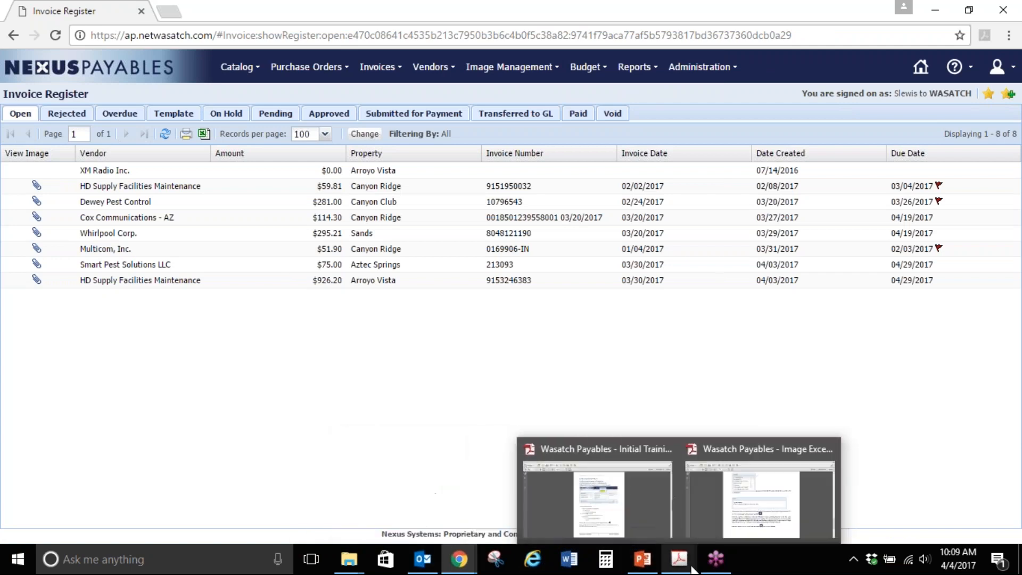
click(733, 504)
scroll(623, 458, down, 3)
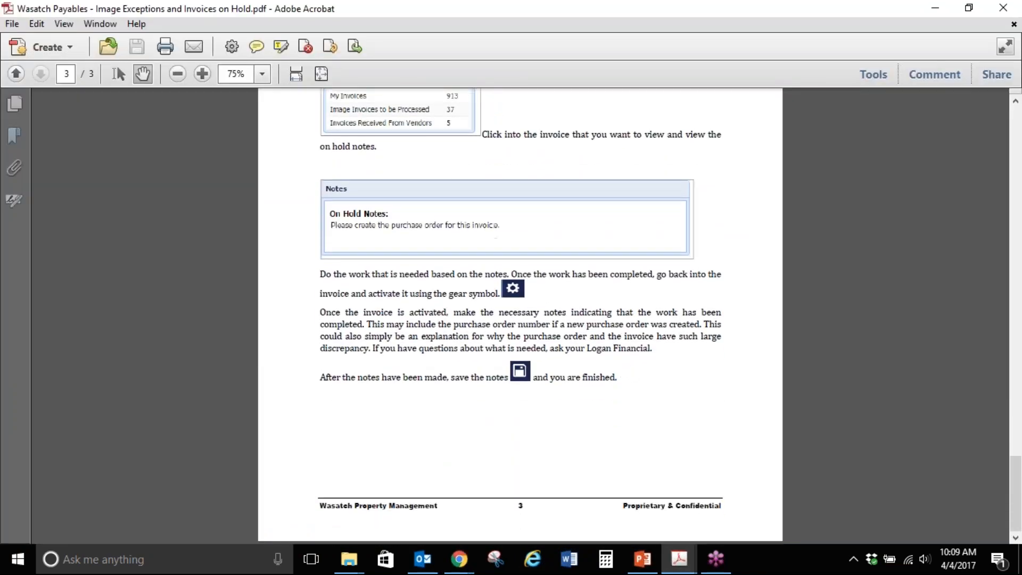
scroll(639, 317, up, 1)
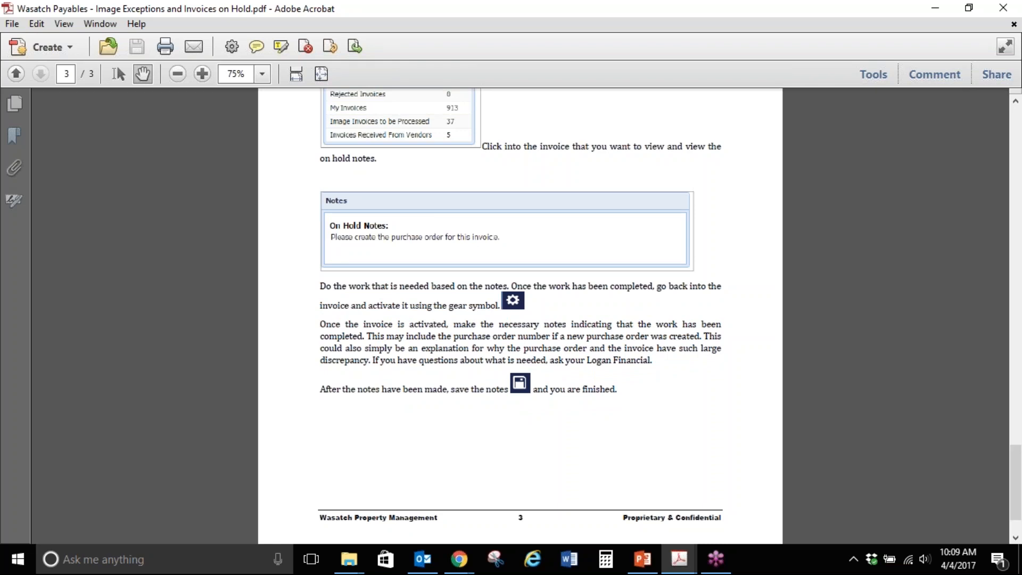
scroll(520, 315, up, 10)
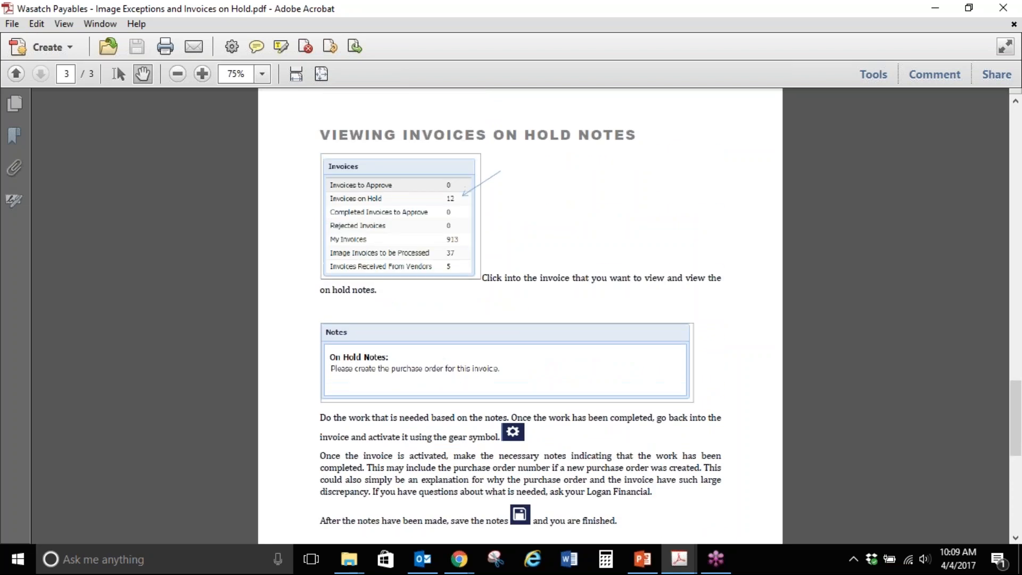
scroll(623, 449, up, 3)
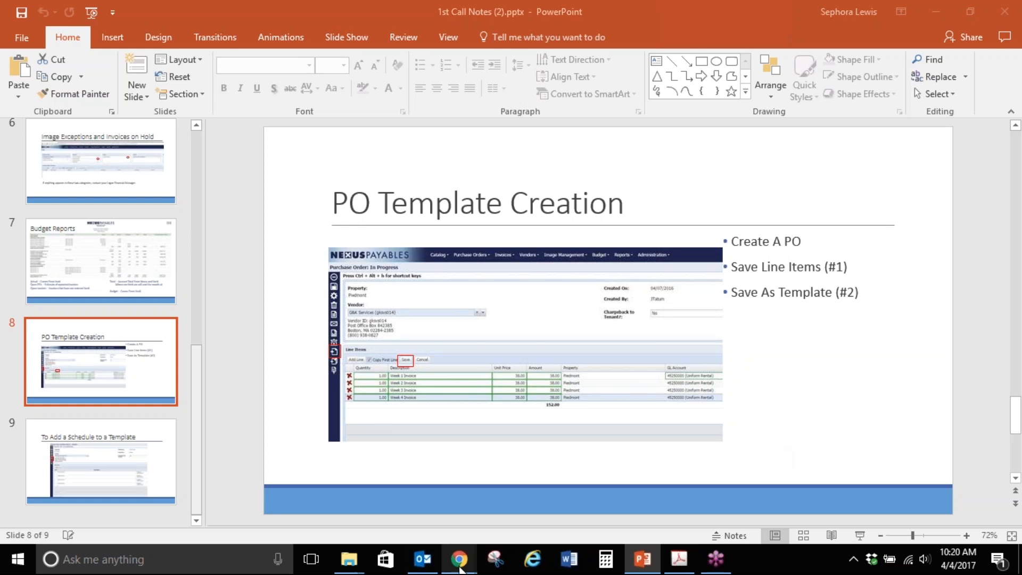
Step: Switch to Nexus Payables in Chrome and start a new purchase order for Aztec Springs with vendor Greenscapes Landcare, Inc. (greens01)
mouse_move(461, 569)
click(514, 479)
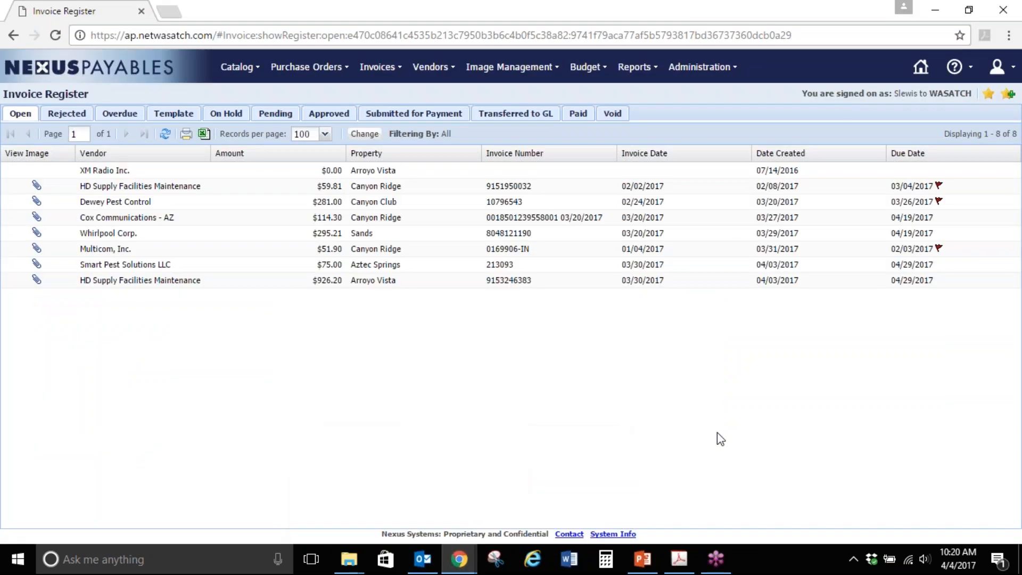
click(307, 67)
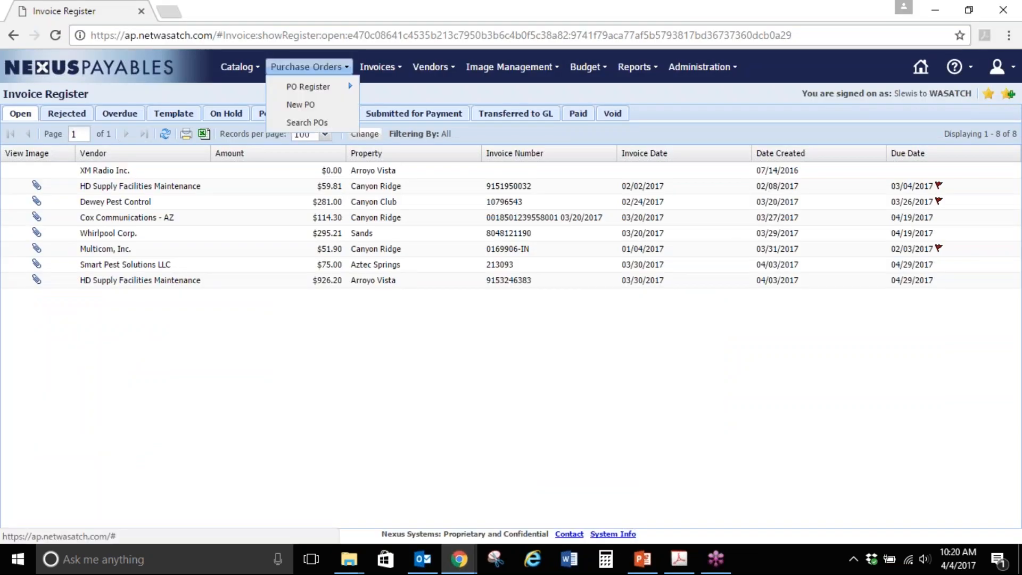
click(301, 105)
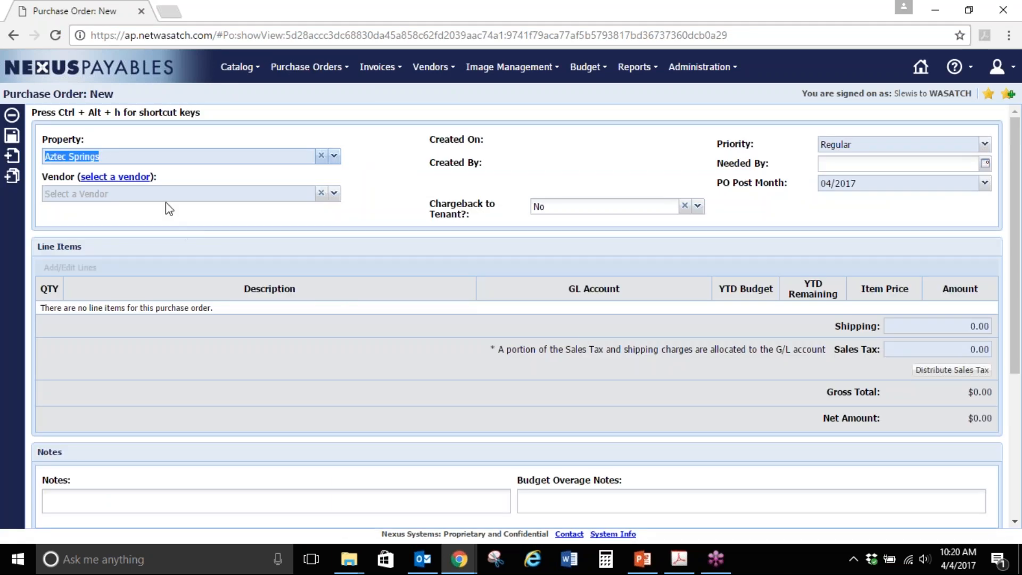
key(Tab)
click(165, 194)
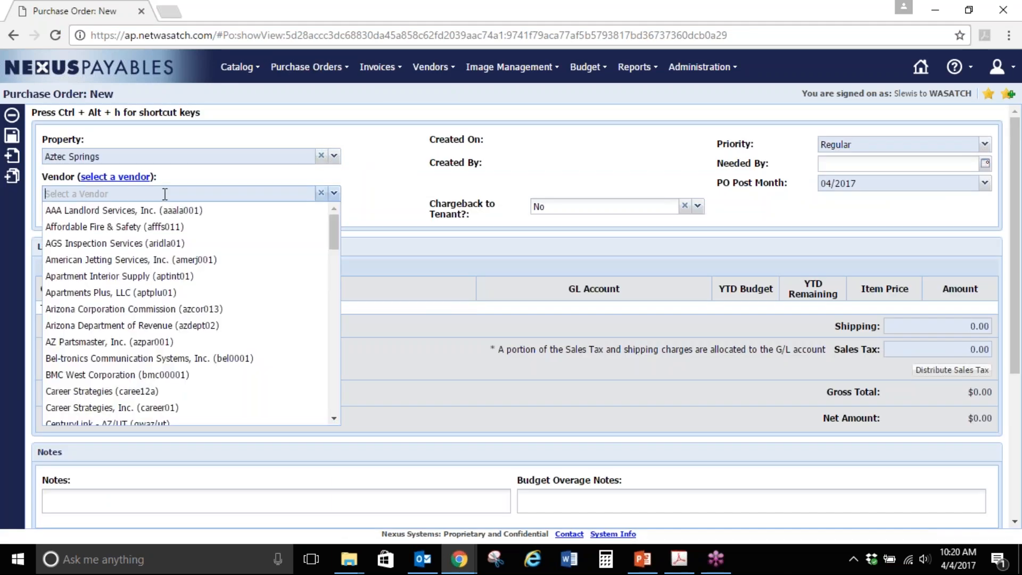
scroll(192, 274, down, 4)
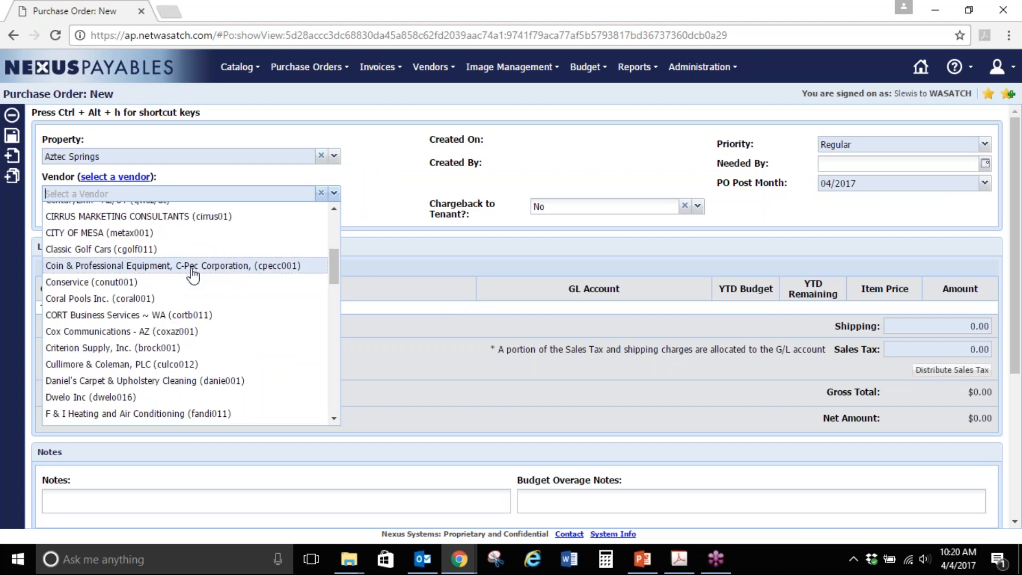
scroll(192, 274, down, 4)
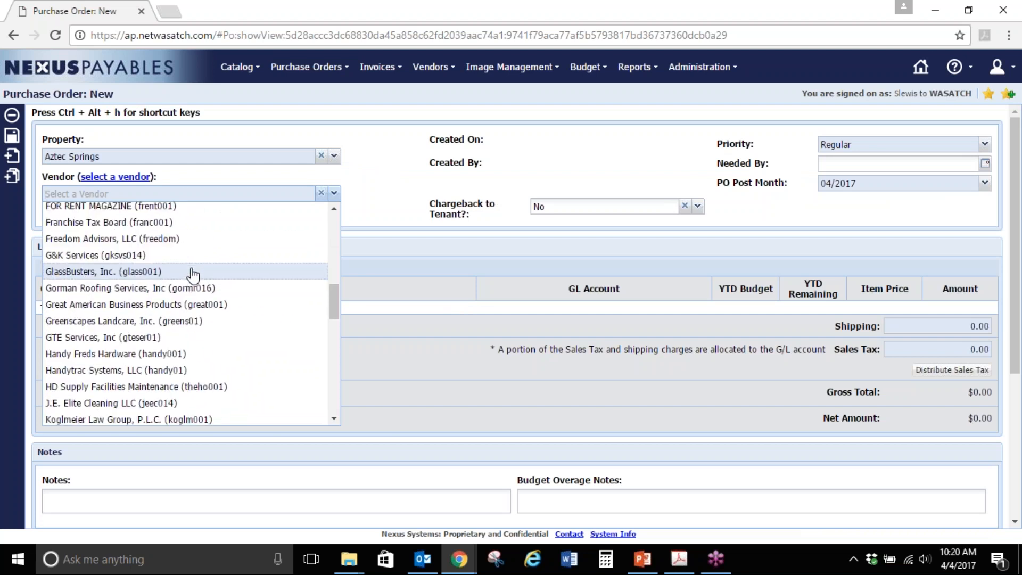
click(195, 323)
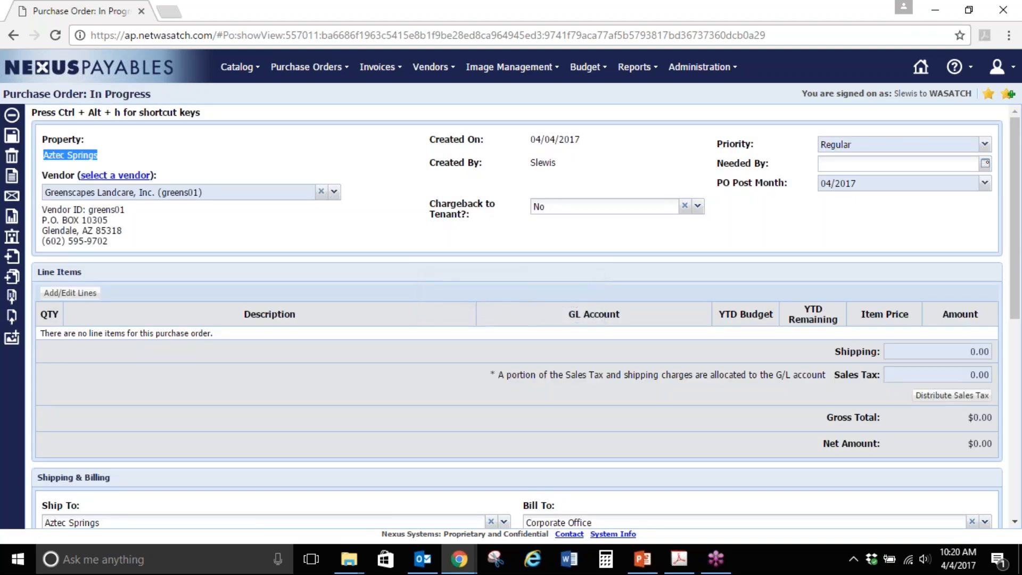
Step: Add and save a line item "Contracted Landscaping" with unit price 650 and GL account 45170000 (Landscape Contract)
click(70, 293)
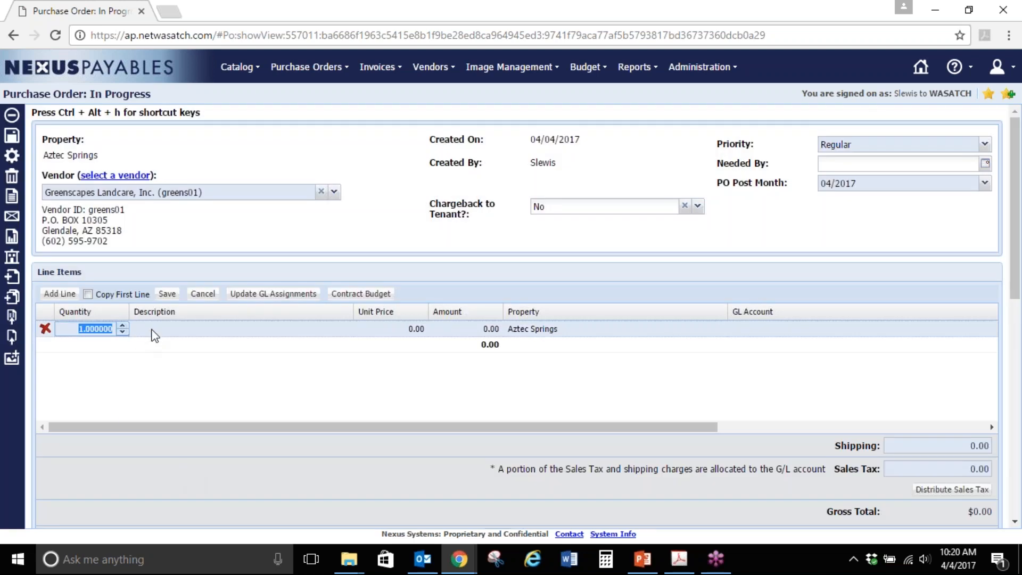
click(152, 329)
text(Contracted Landscaping)
key(Tab)
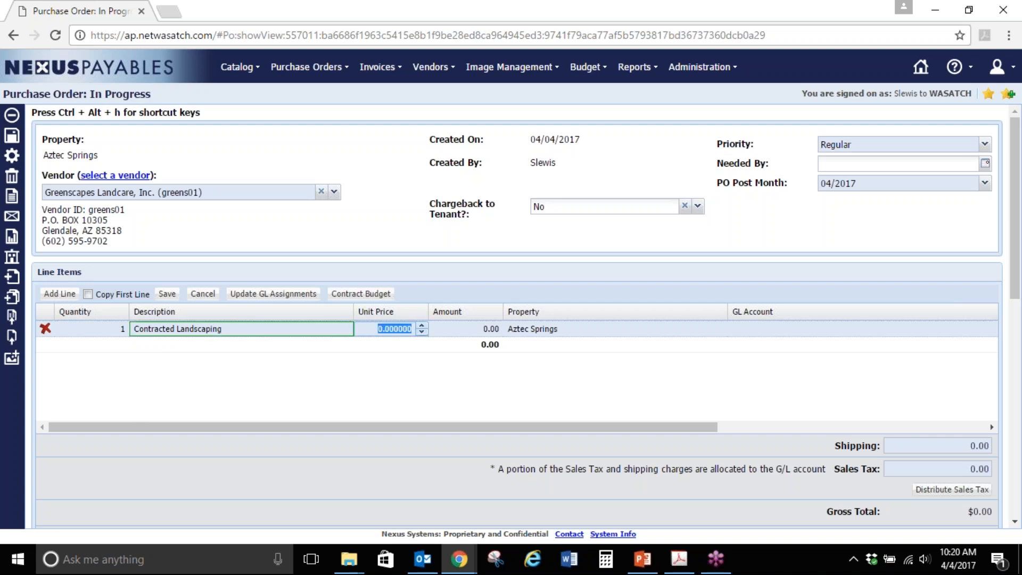
text(650)
key(Tab)
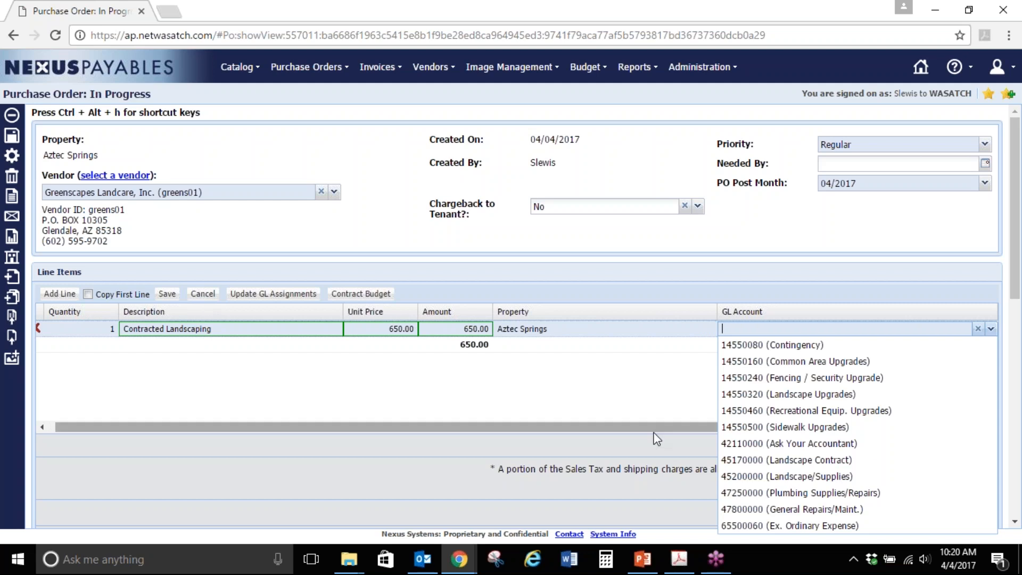
click(871, 462)
drag(714, 427, 810, 429)
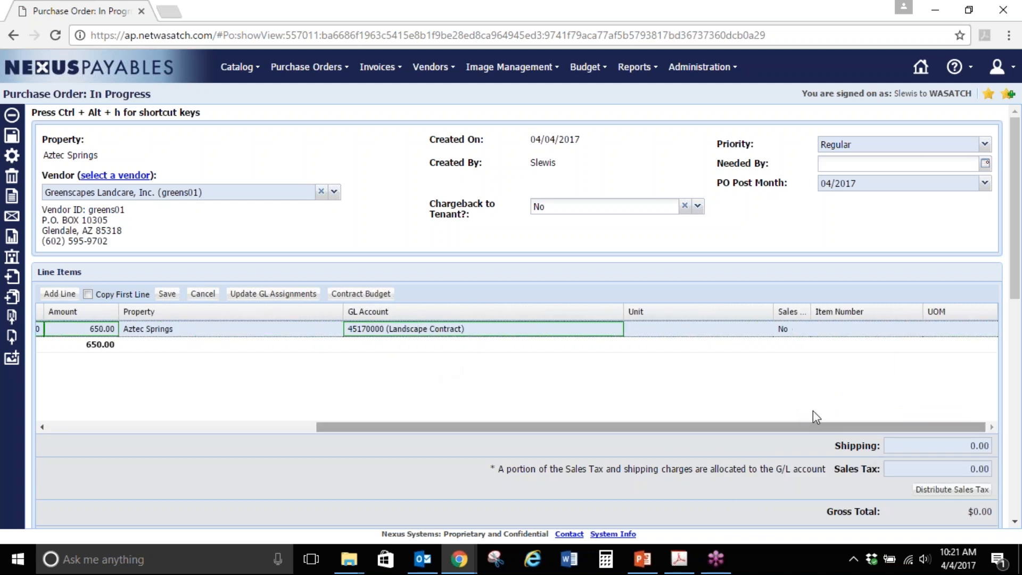
drag(557, 429, 224, 424)
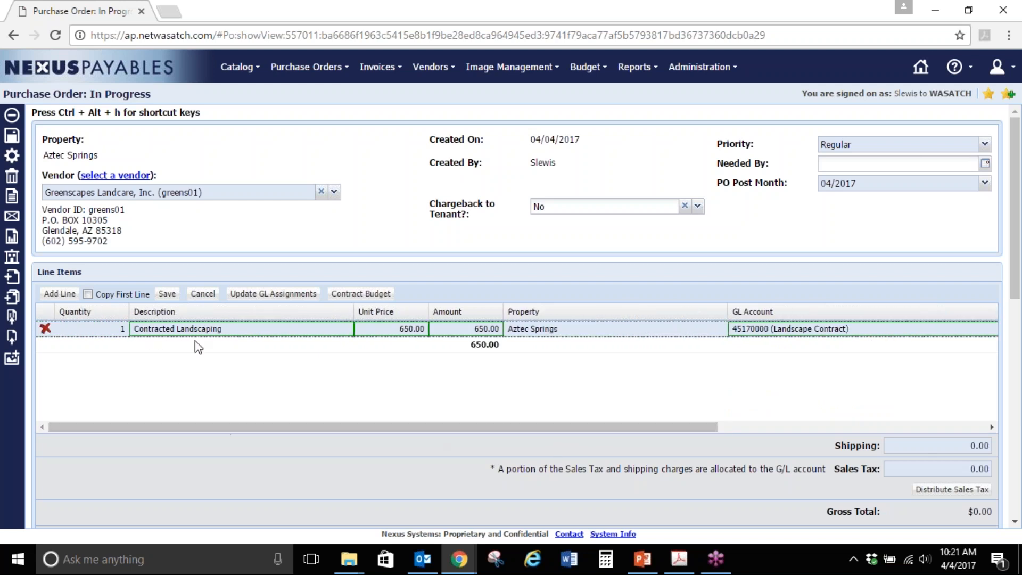
click(167, 294)
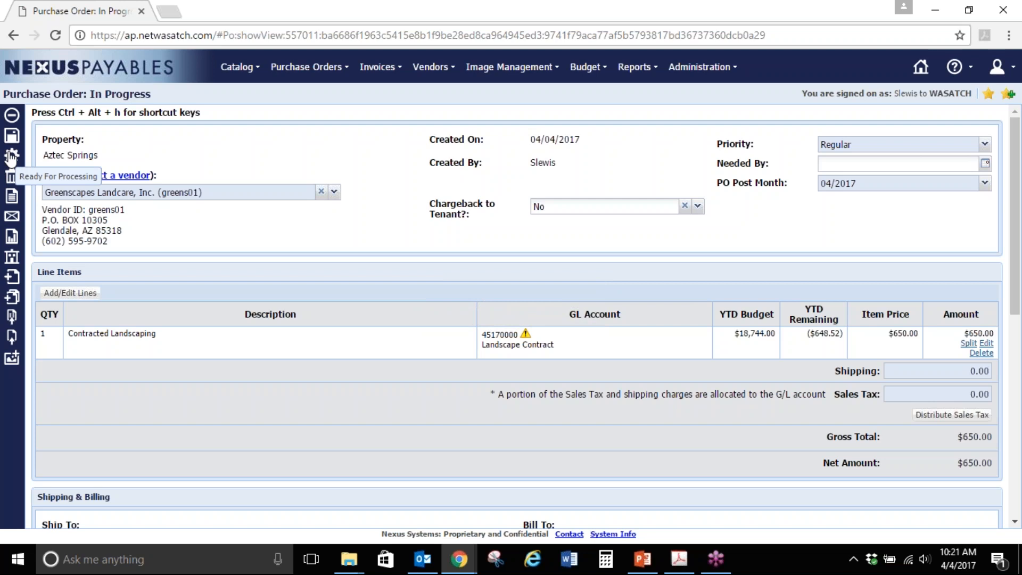
Step: Save the purchase order as a template named "Landscape Contract"
click(13, 277)
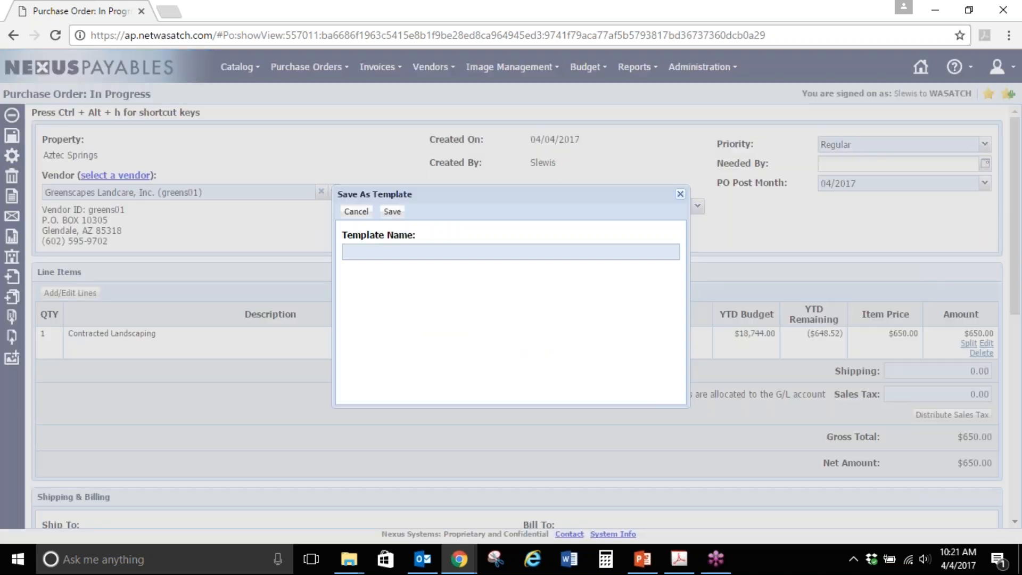
text(Landscape )
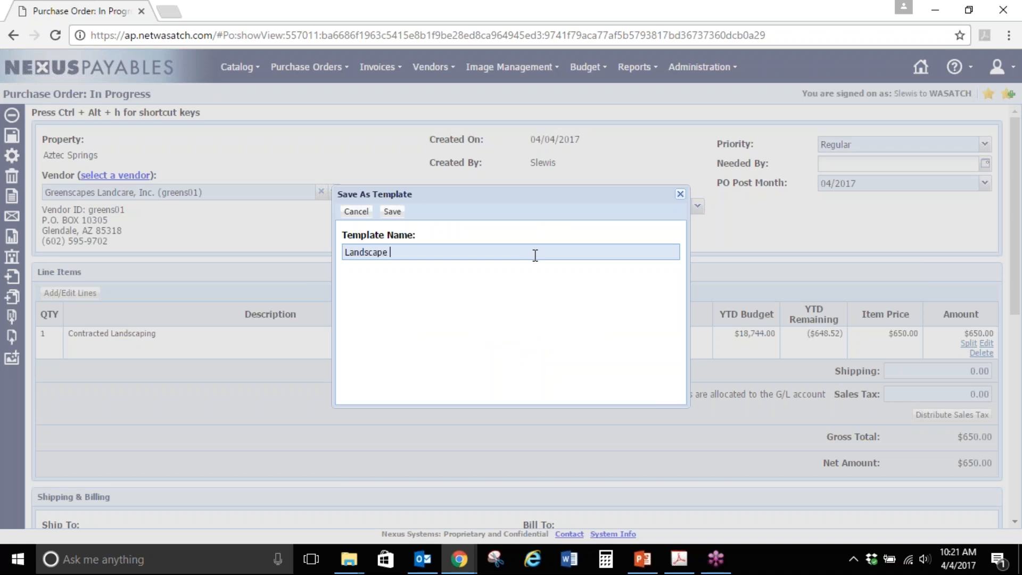
text(Contract)
click(393, 212)
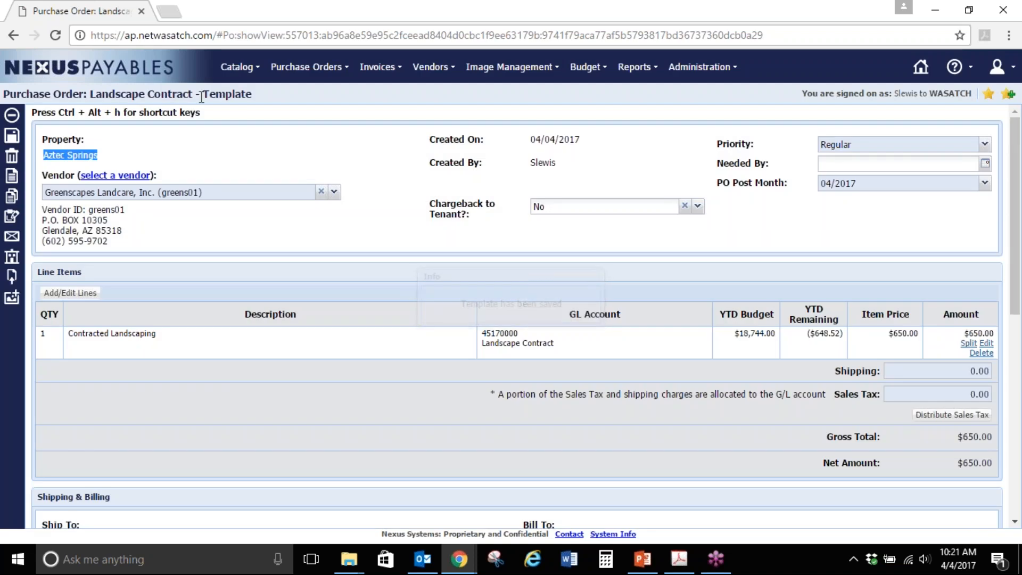
Step: Open the register of purchase order templates and filter it to the current property, Aztec Springs
click(314, 67)
mouse_move(317, 86)
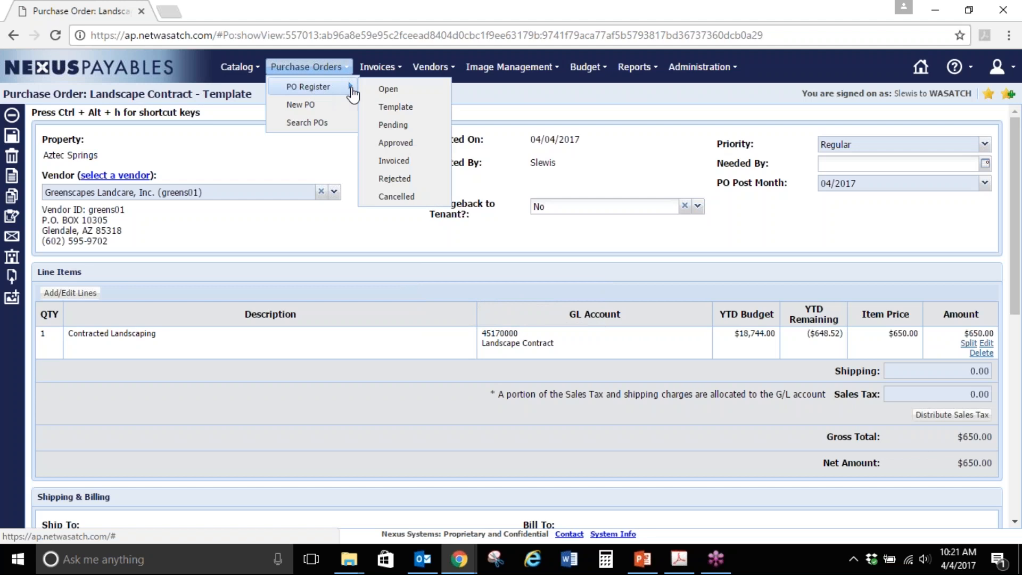
click(408, 111)
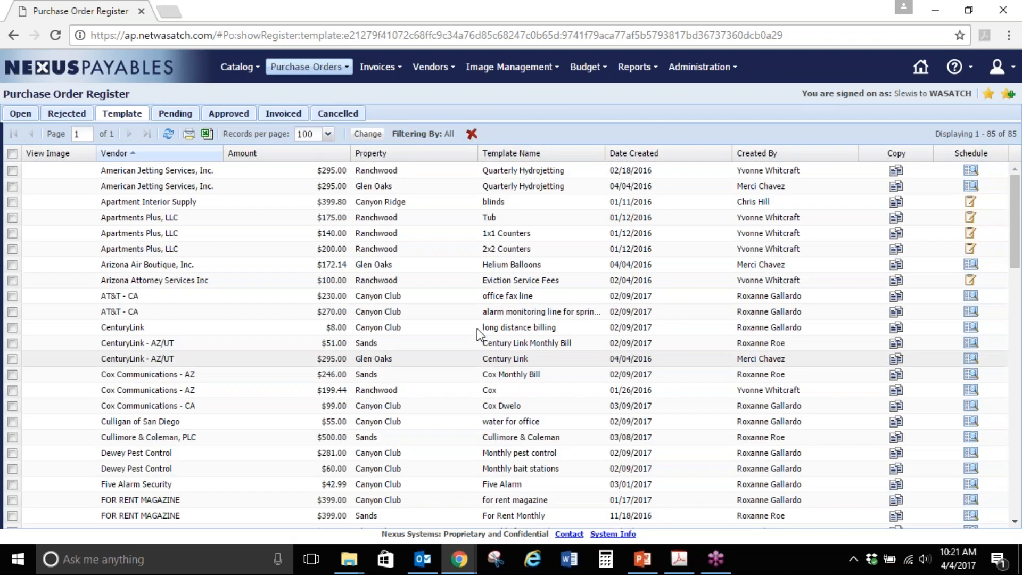
click(368, 133)
click(637, 189)
click(368, 133)
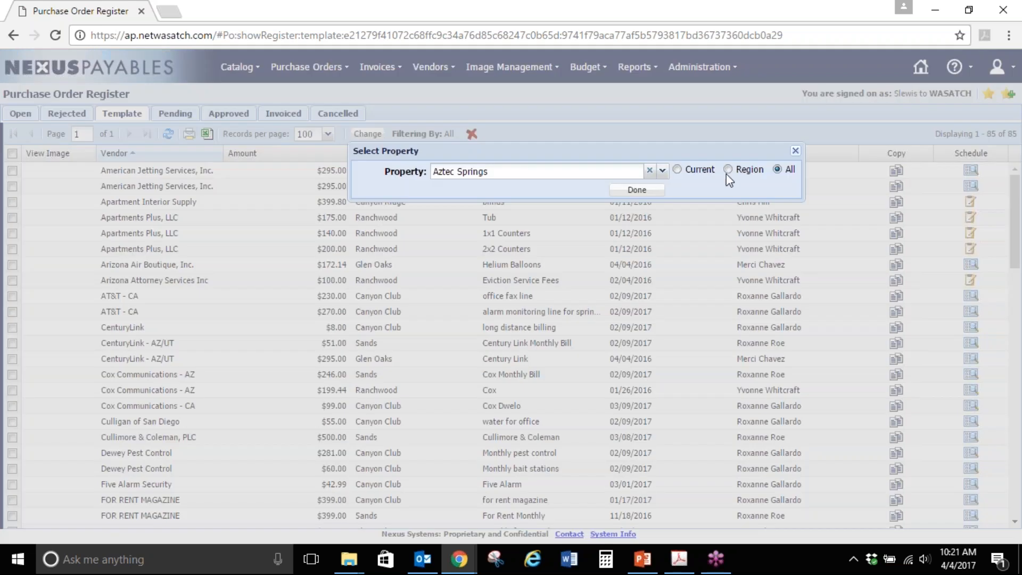
click(678, 170)
click(637, 190)
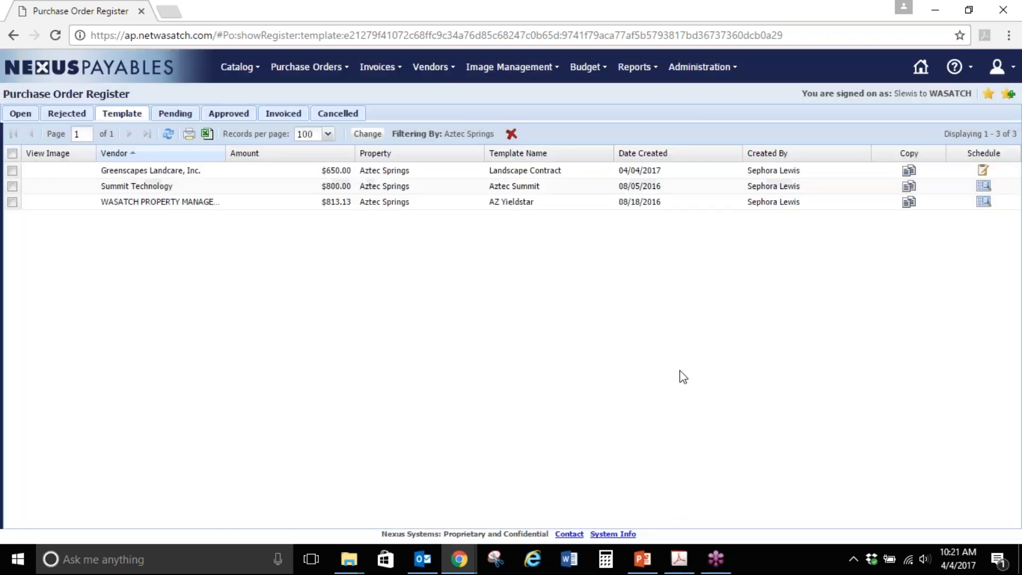
Step: Open the Landscape Contract template and look at its Create Copy dialog without saving a copy
double_click(221, 176)
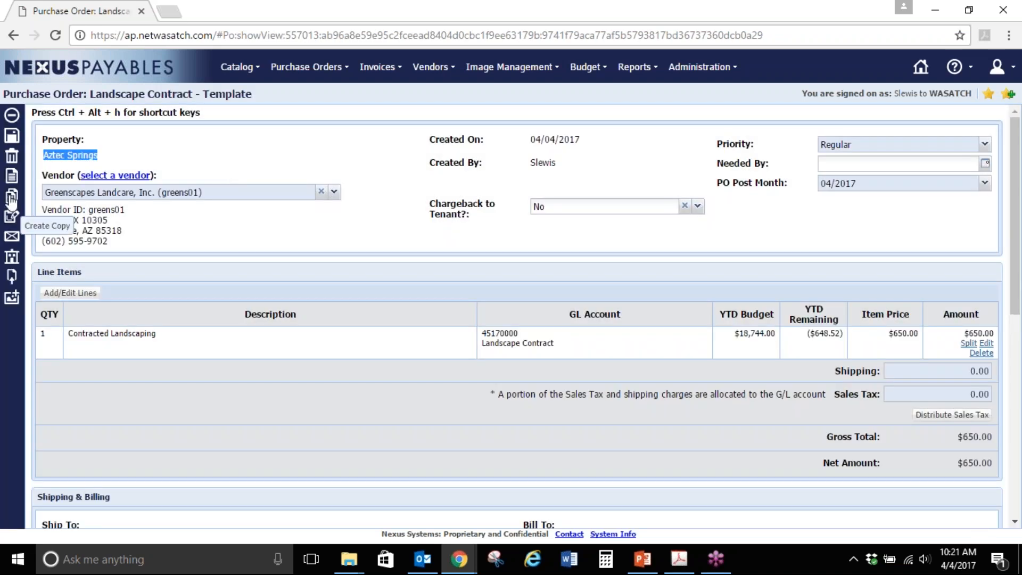
click(12, 197)
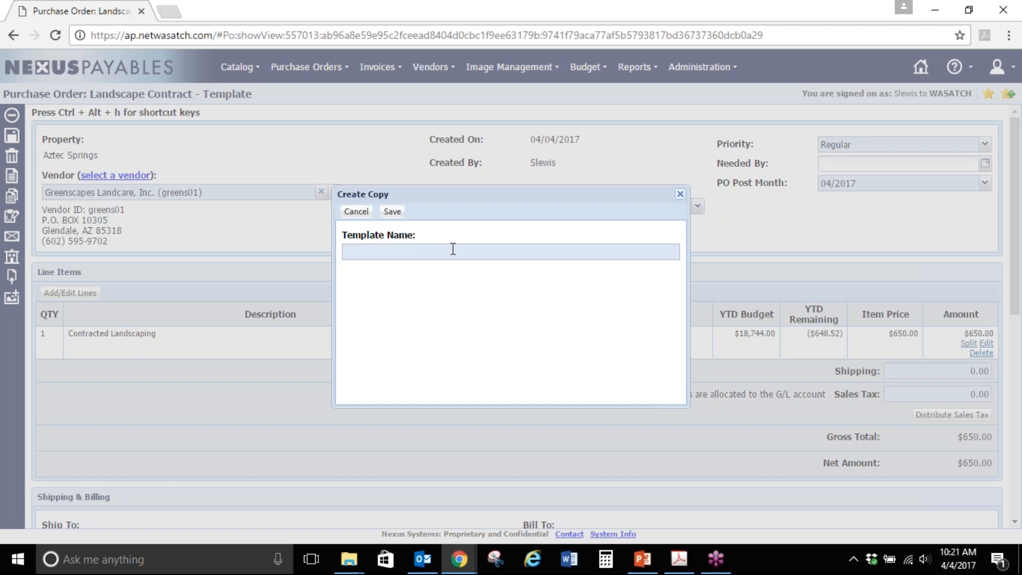
click(680, 194)
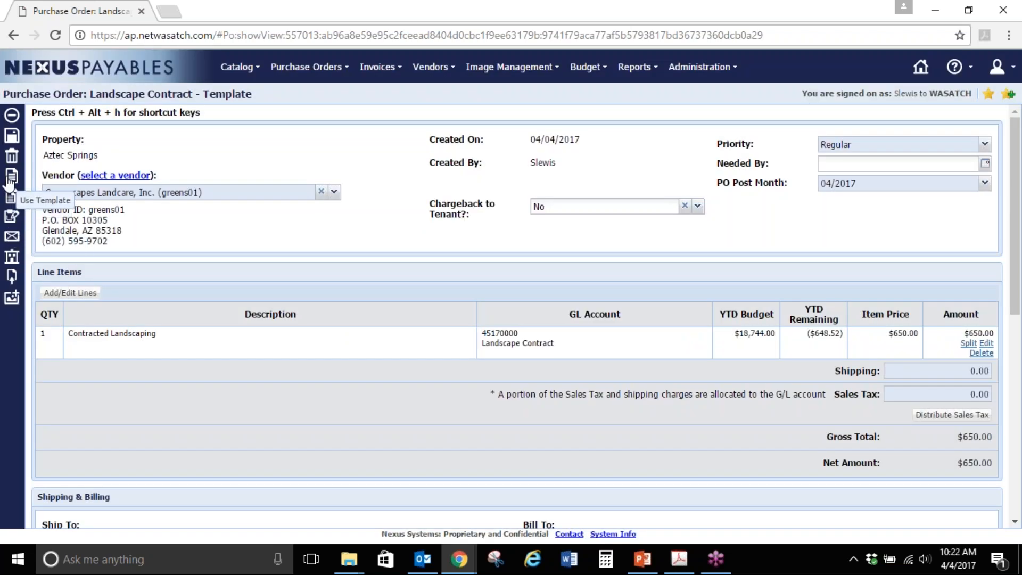
Step: Create a purchase order from the Landscape Contract template and delete that purchase order
click(12, 217)
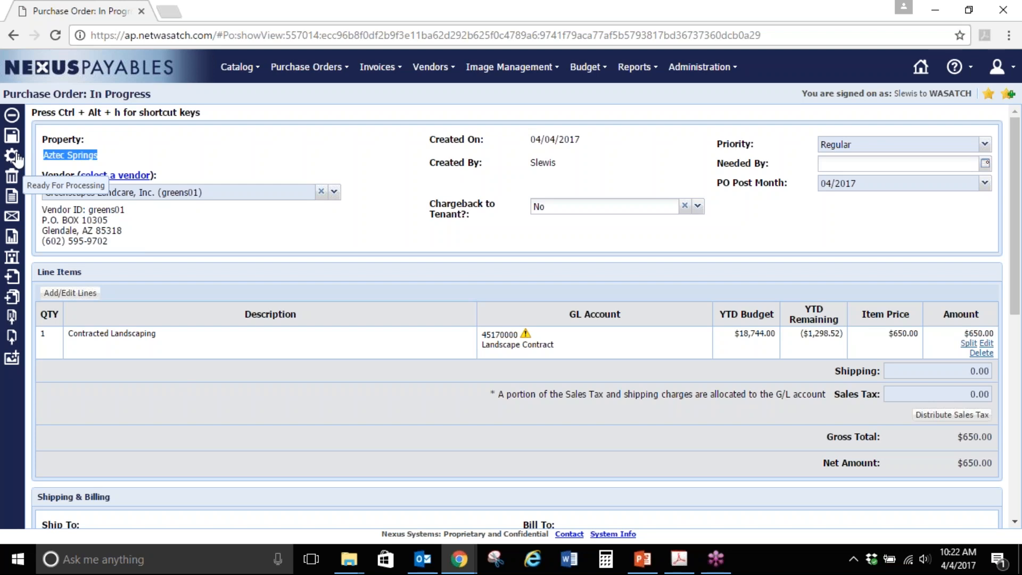
click(13, 179)
click(487, 327)
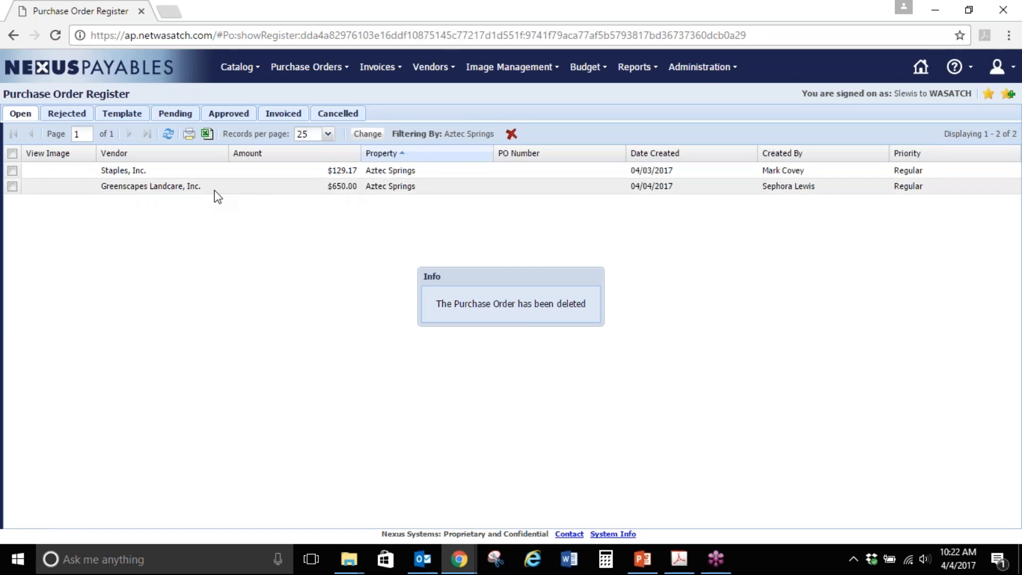
Step: Reopen the Landscape Contract template and begin a recurring schedule with start date 05/01/2017 and start time 8:00 AM
click(122, 113)
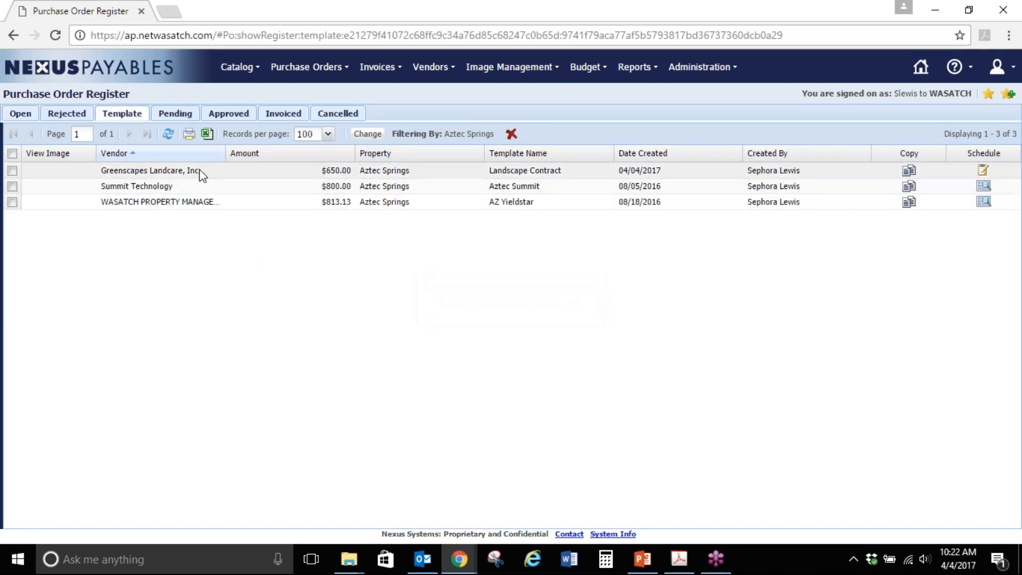
double_click(160, 170)
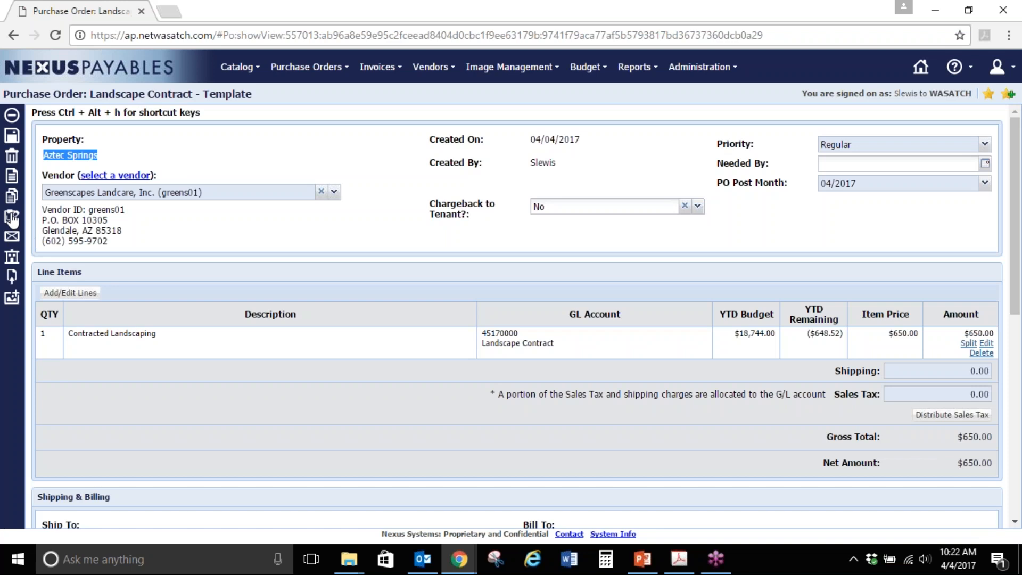
click(11, 217)
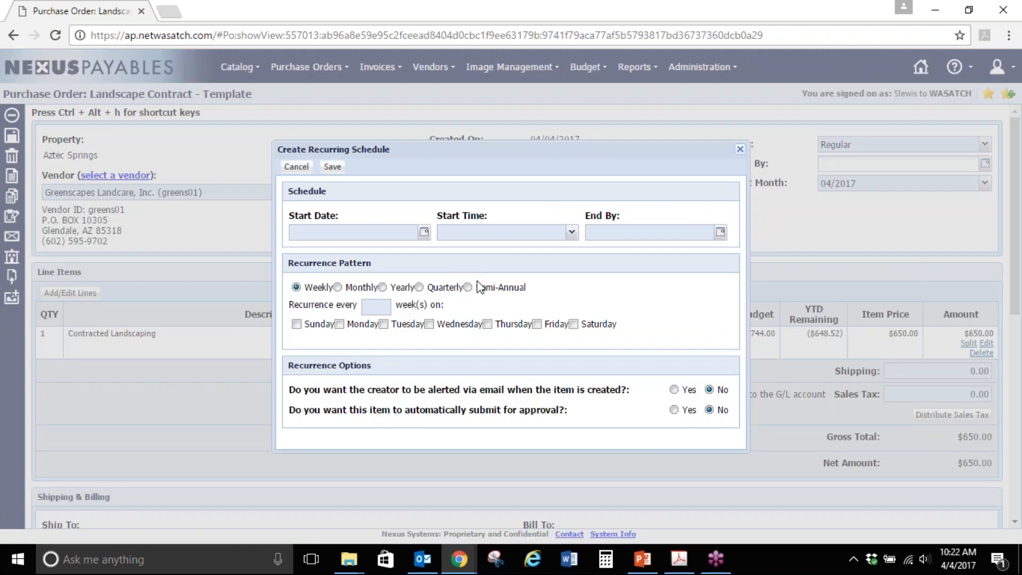
click(425, 232)
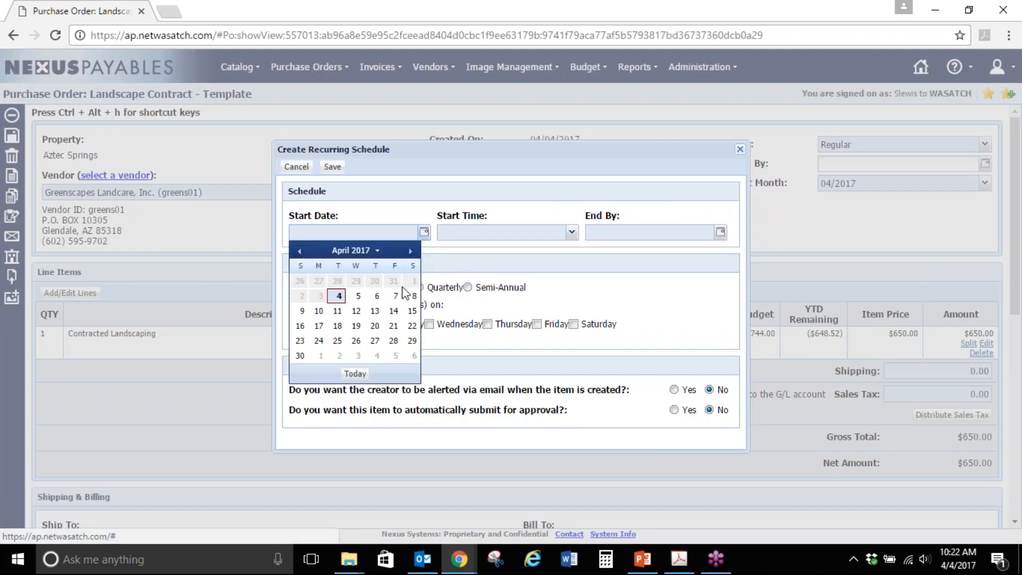
click(410, 251)
click(321, 281)
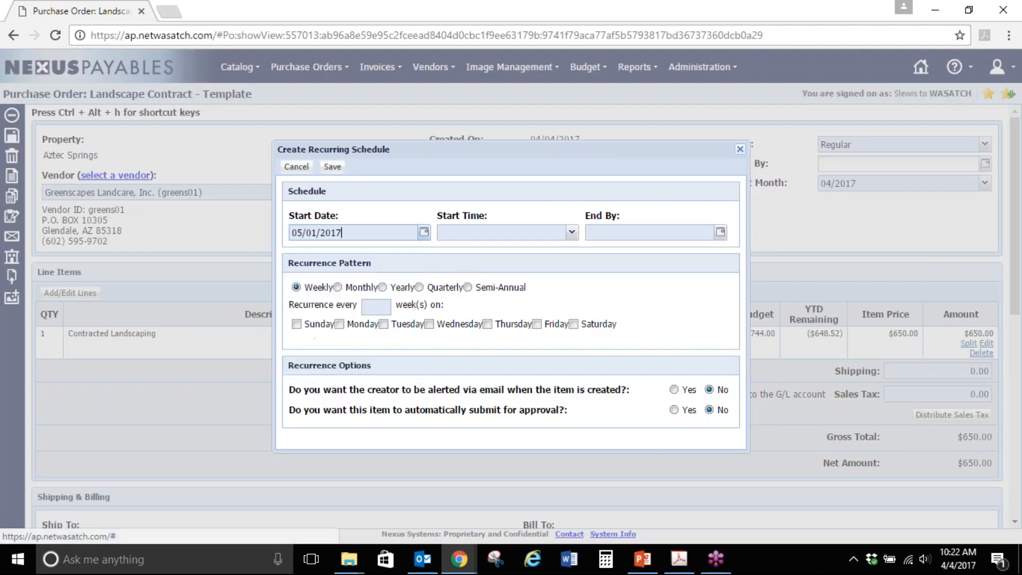
click(573, 234)
drag(570, 293, 570, 321)
click(510, 403)
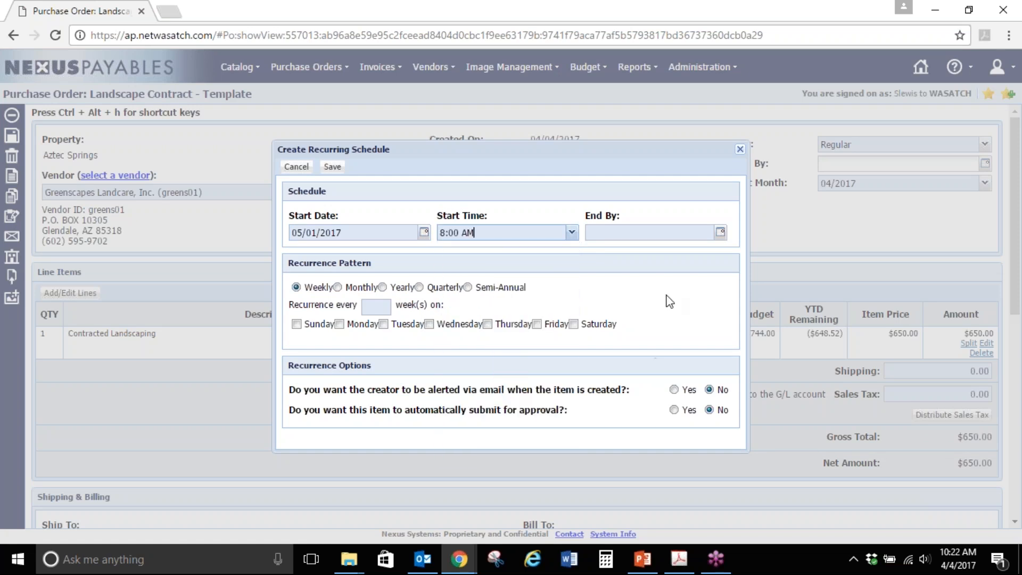
Step: Set the recurring schedule's End By date to 04/04/2022
click(721, 232)
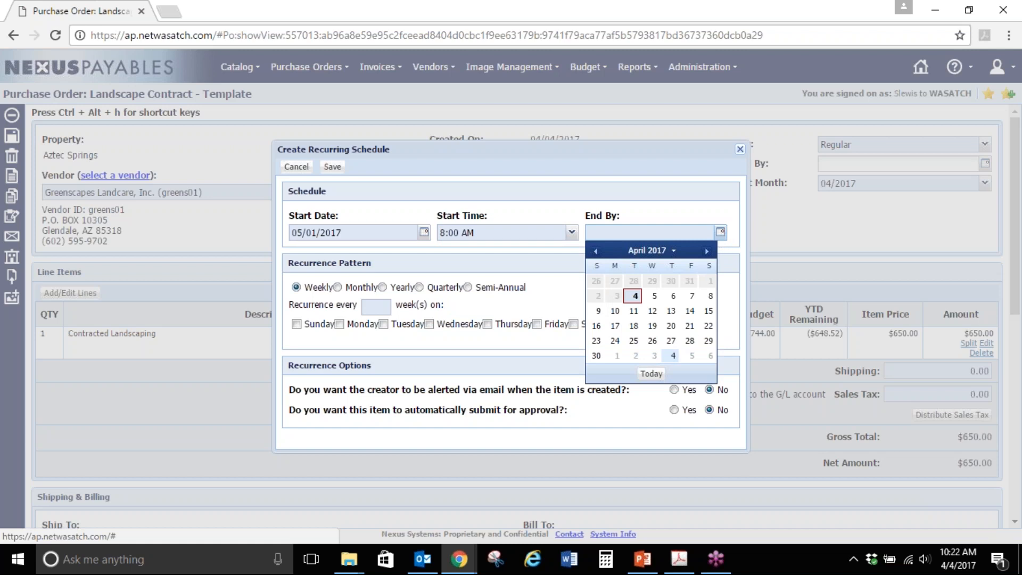
click(674, 251)
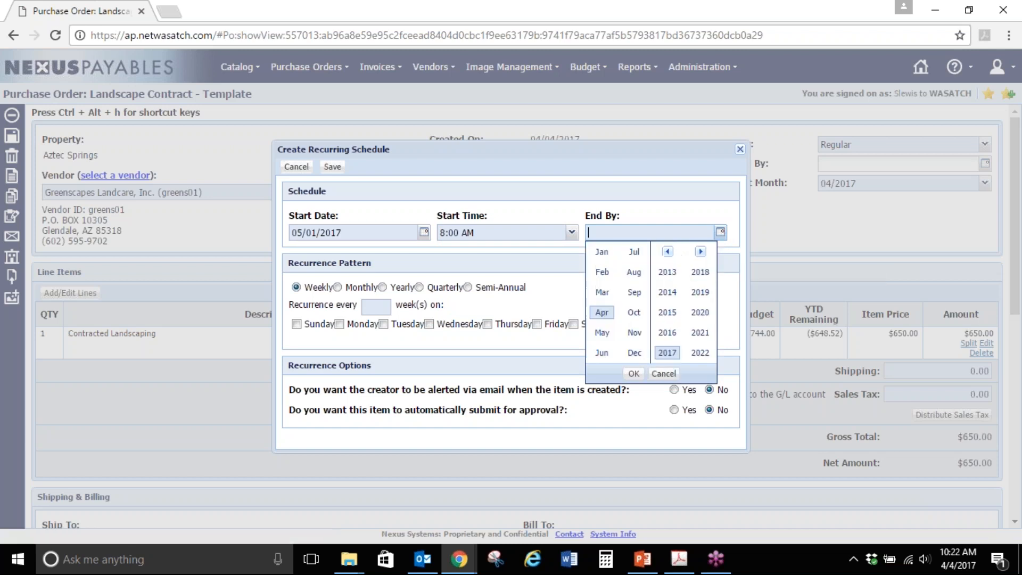
click(699, 354)
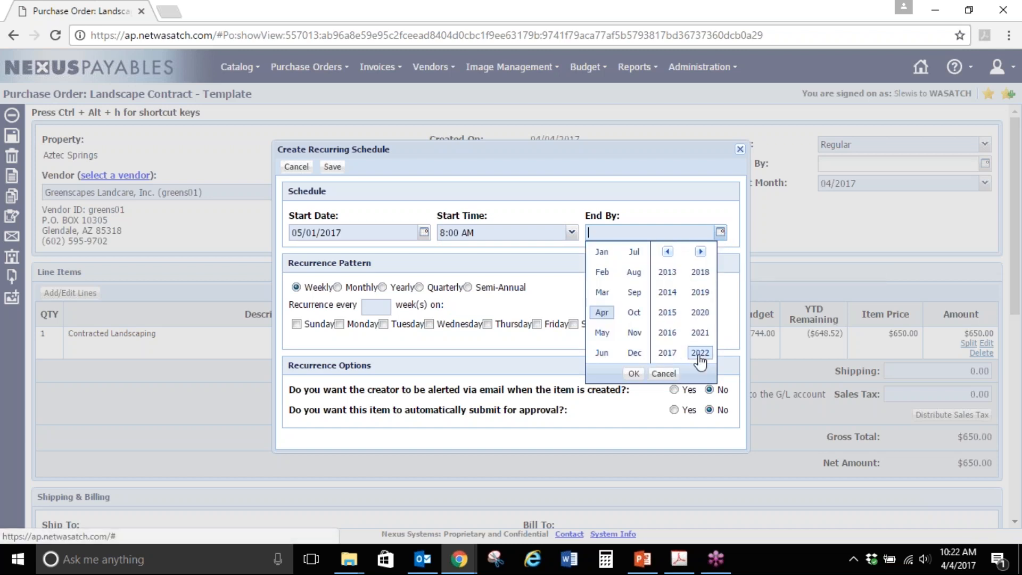
click(634, 374)
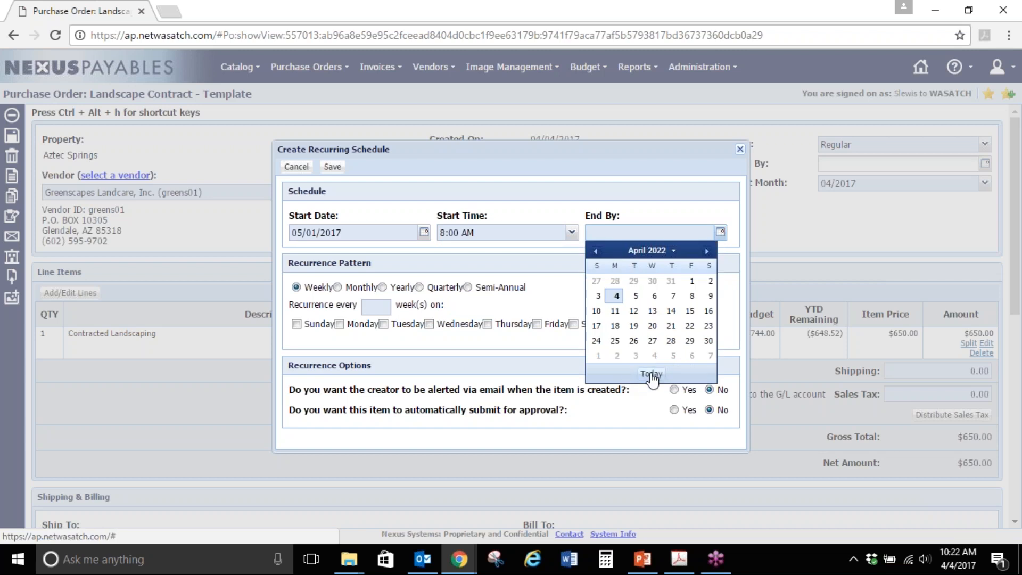
click(617, 297)
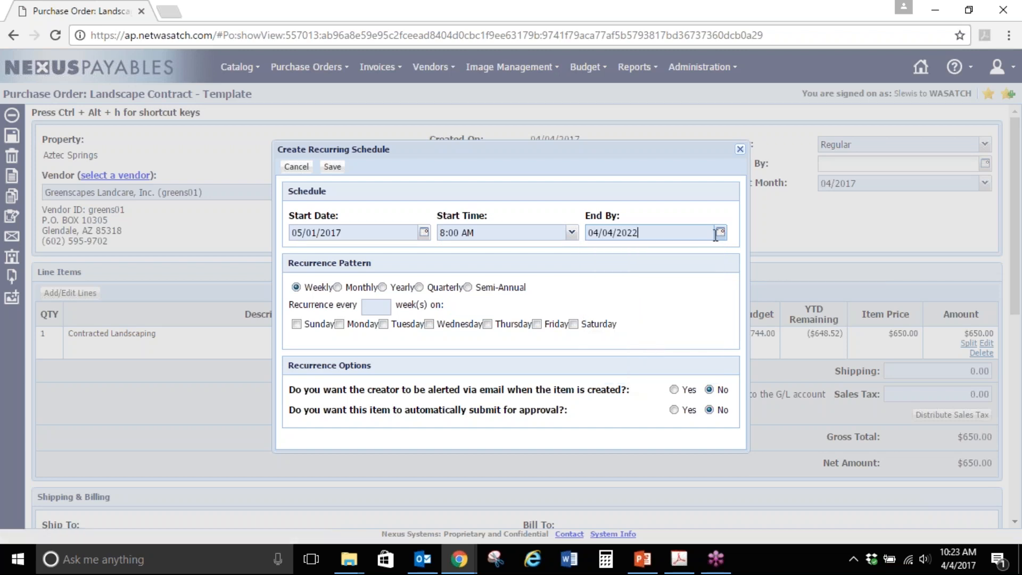
Step: Set the recurrence to monthly on day 1 of every 1 month, enable automatic submission for approval, and save the schedule
click(338, 287)
click(333, 302)
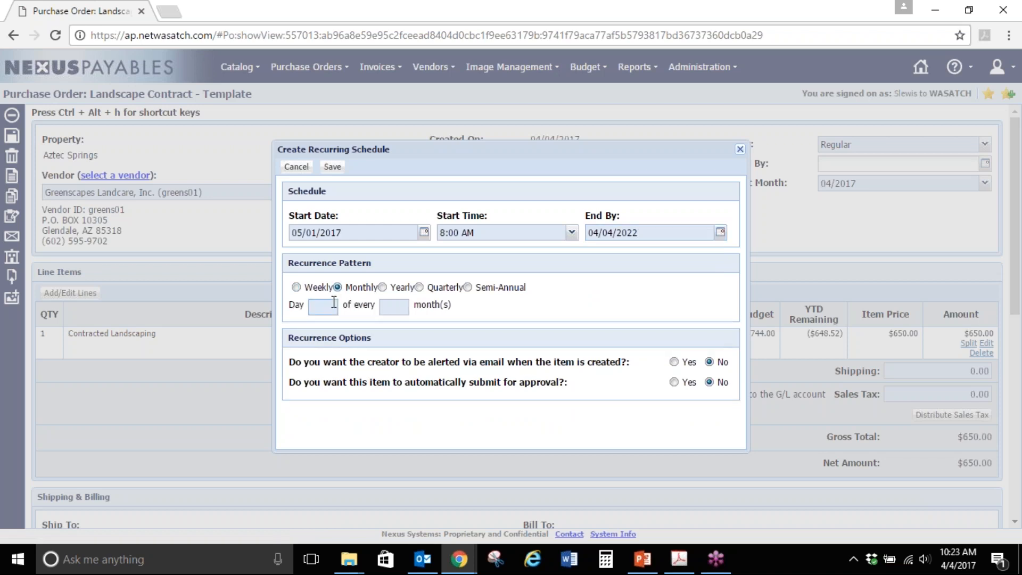
text(1)
key(Tab)
text(1)
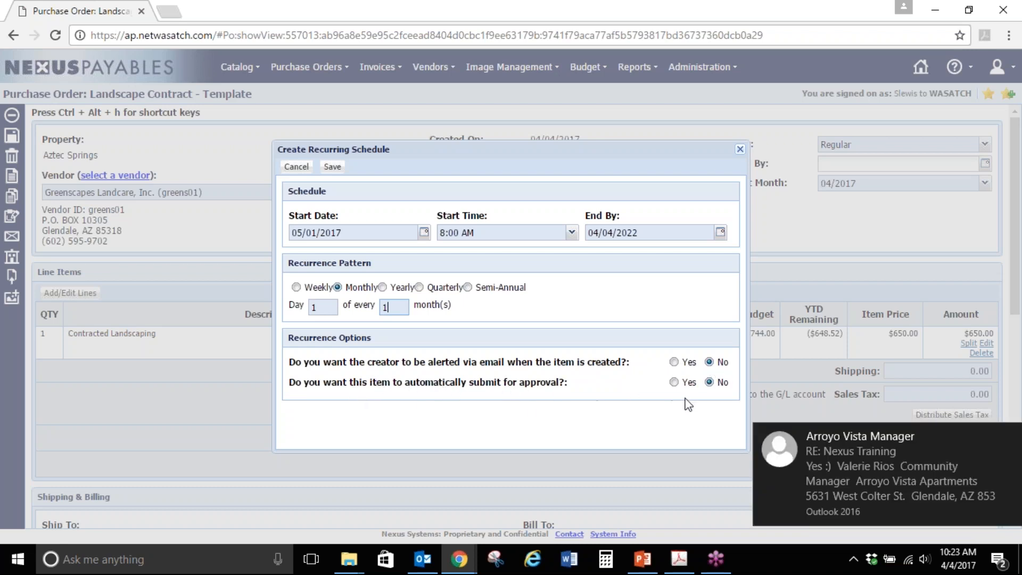
click(674, 382)
click(333, 167)
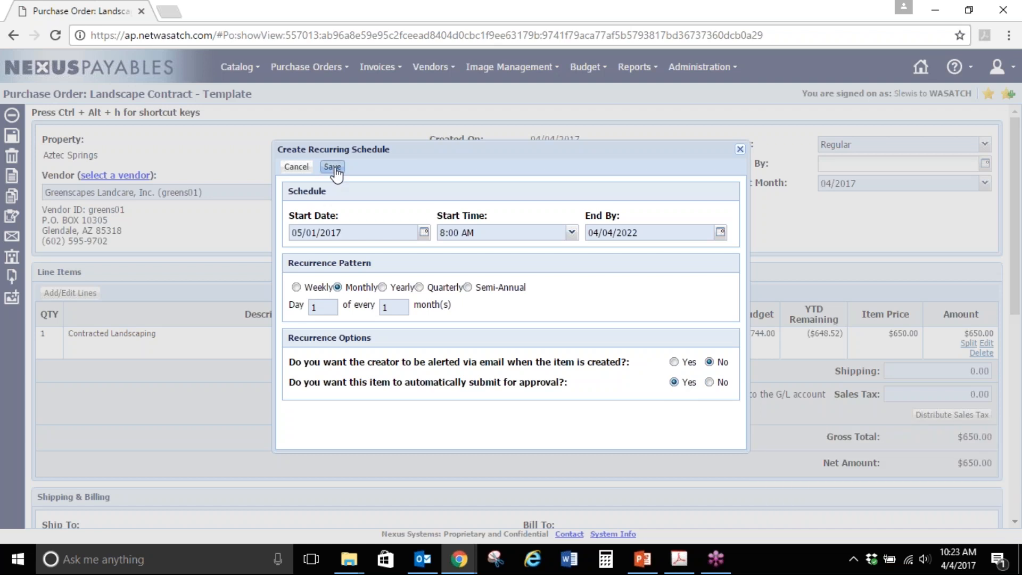